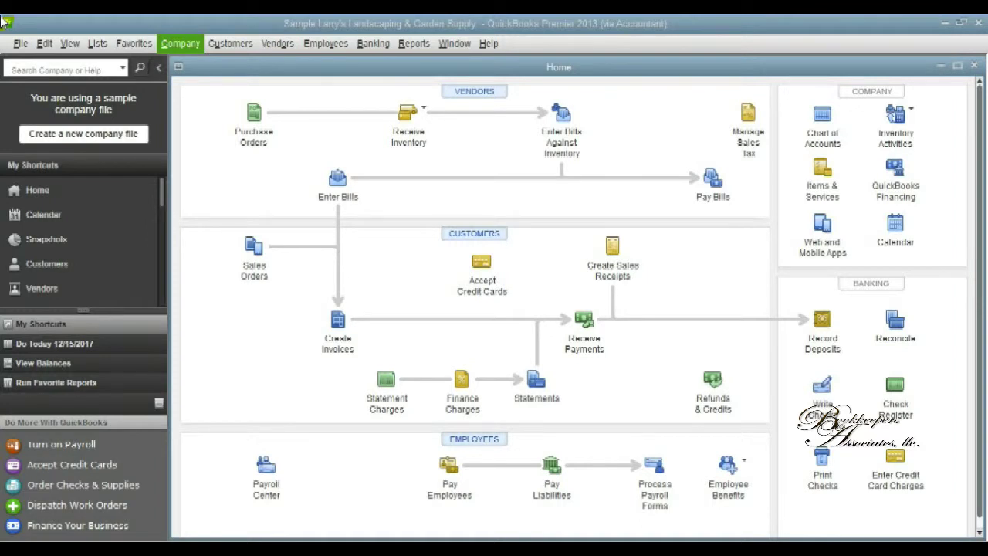
# Open the Lead Center from the Company menu.
pyautogui.click(182, 45)
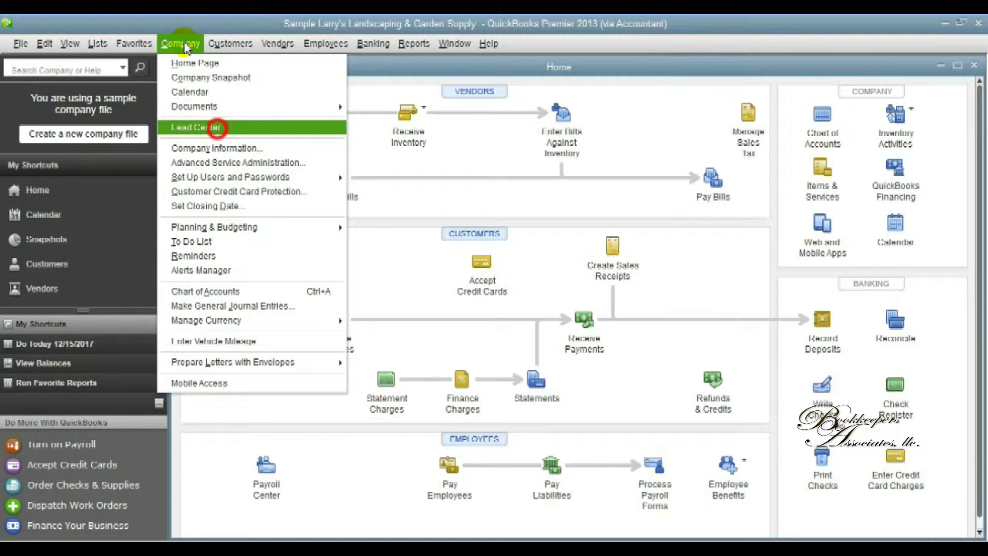
pyautogui.click(216, 128)
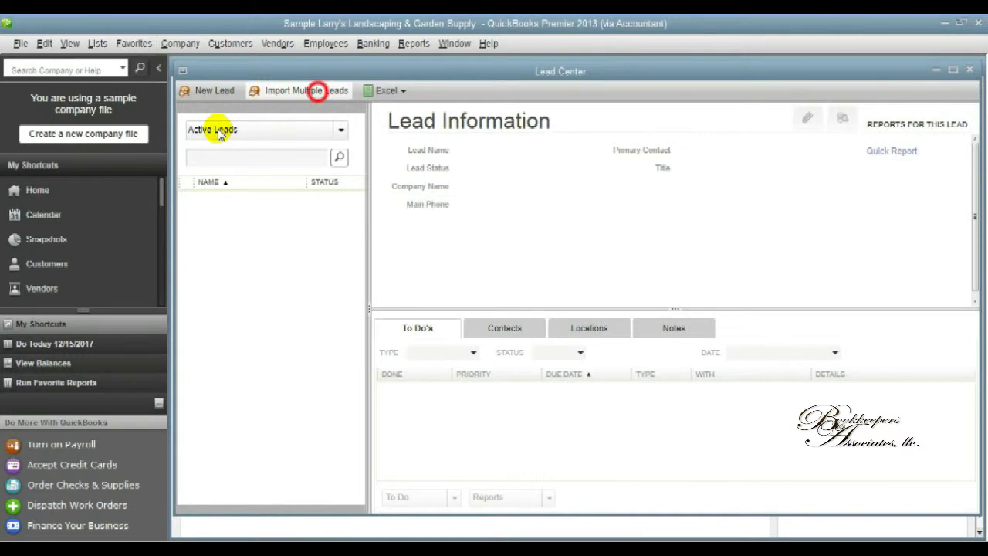
pyautogui.click(319, 93)
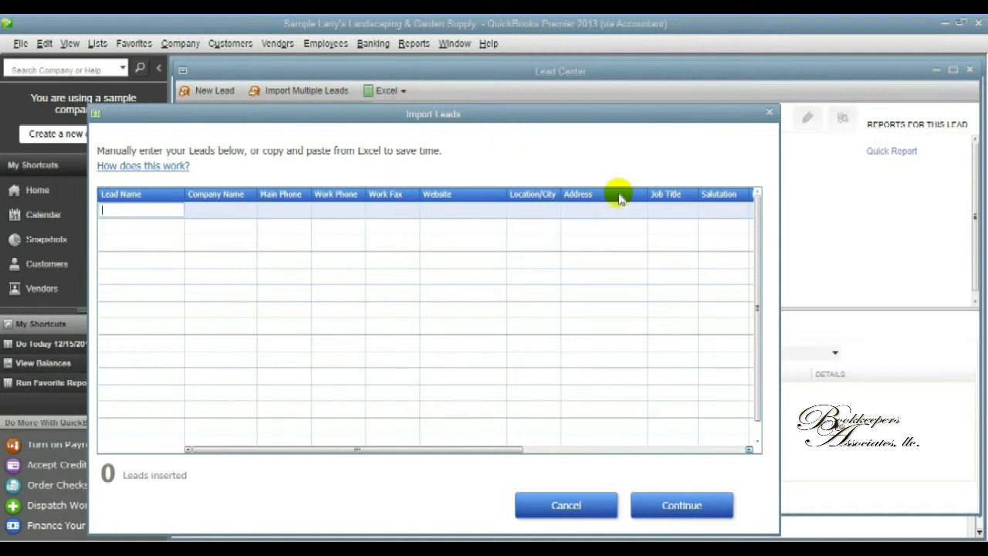
pyautogui.click(749, 449)
pyautogui.click(749, 450)
pyautogui.click(749, 449)
pyautogui.click(748, 449)
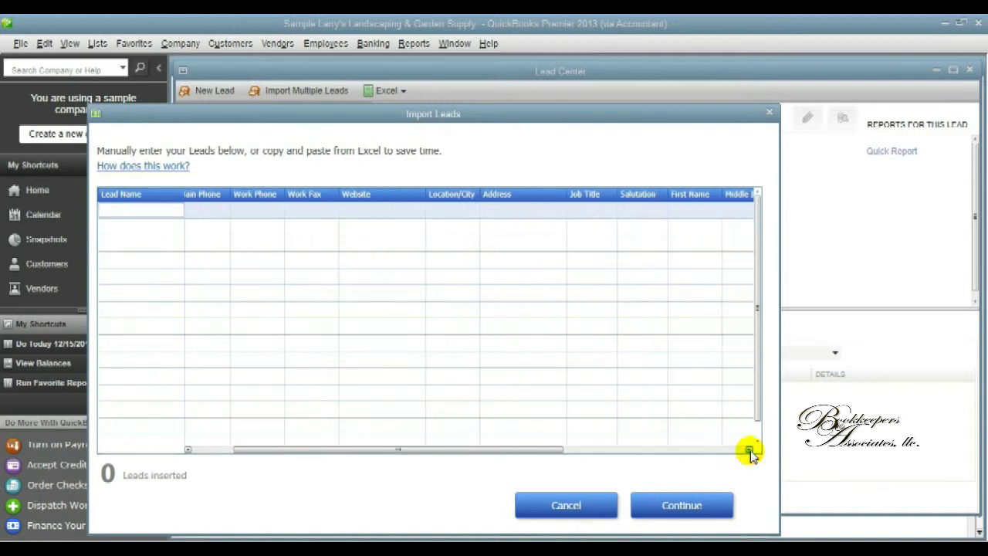
pyautogui.click(749, 449)
pyautogui.click(748, 449)
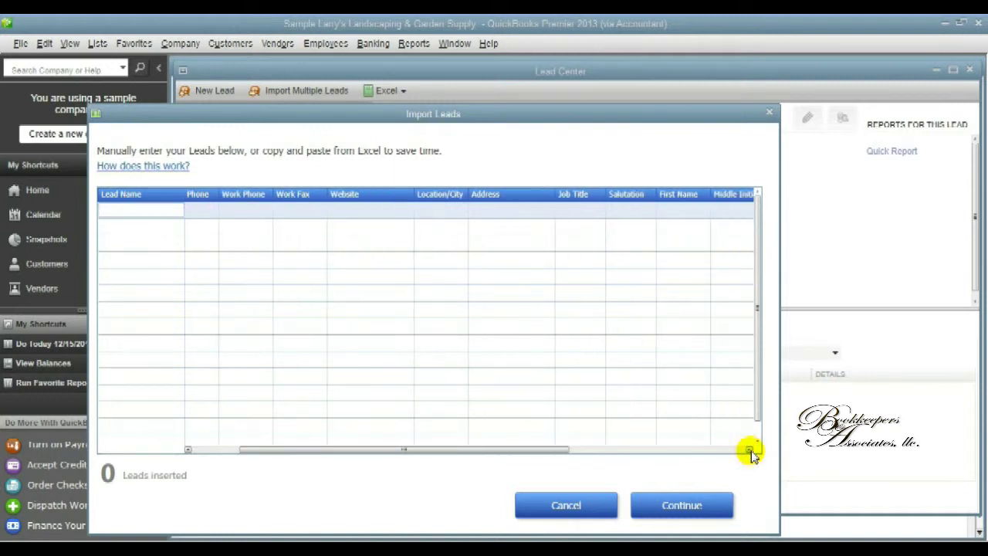
pyautogui.click(738, 451)
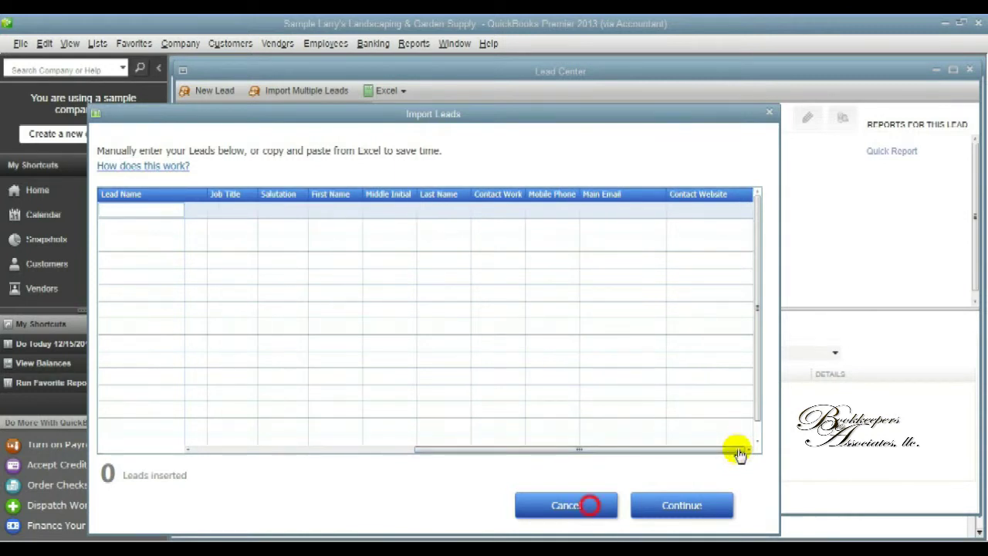
pyautogui.click(590, 505)
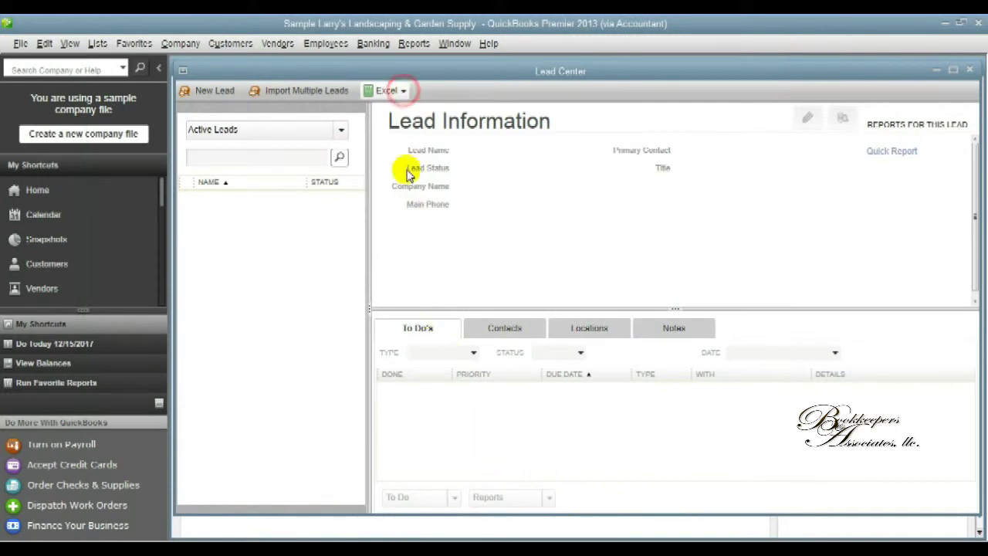
pyautogui.click(403, 91)
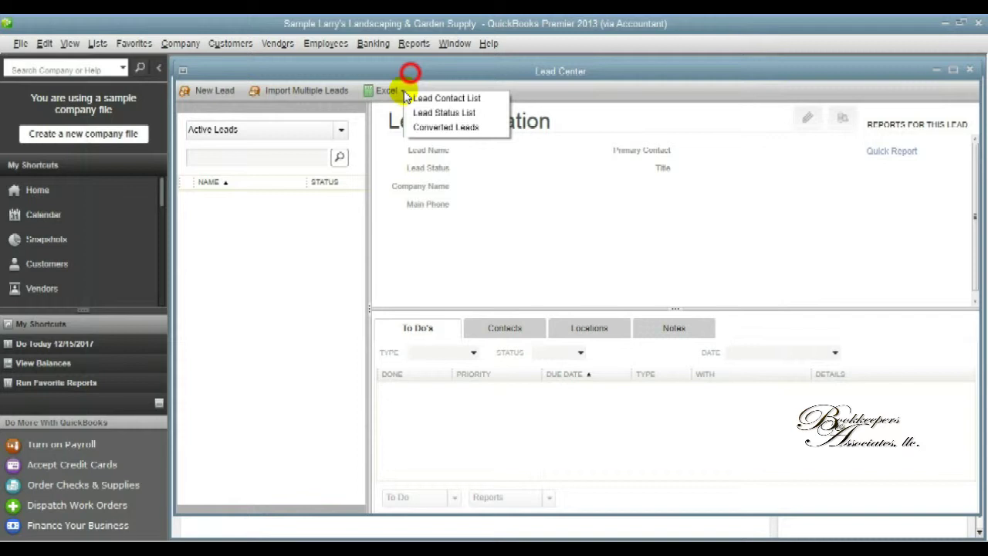
pyautogui.click(410, 76)
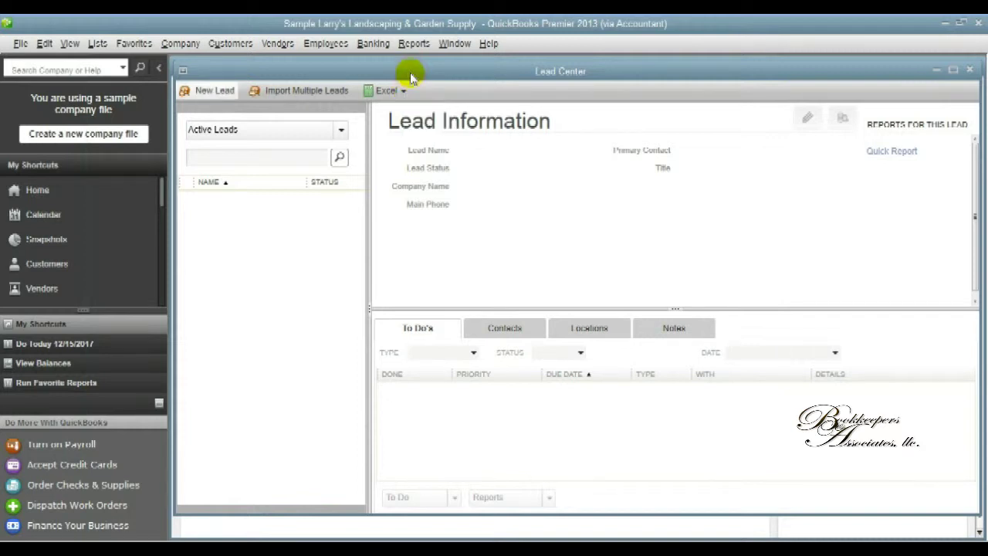
# Create a new lead, enter the lead's company name, and set its status to Warm.
pyautogui.click(221, 90)
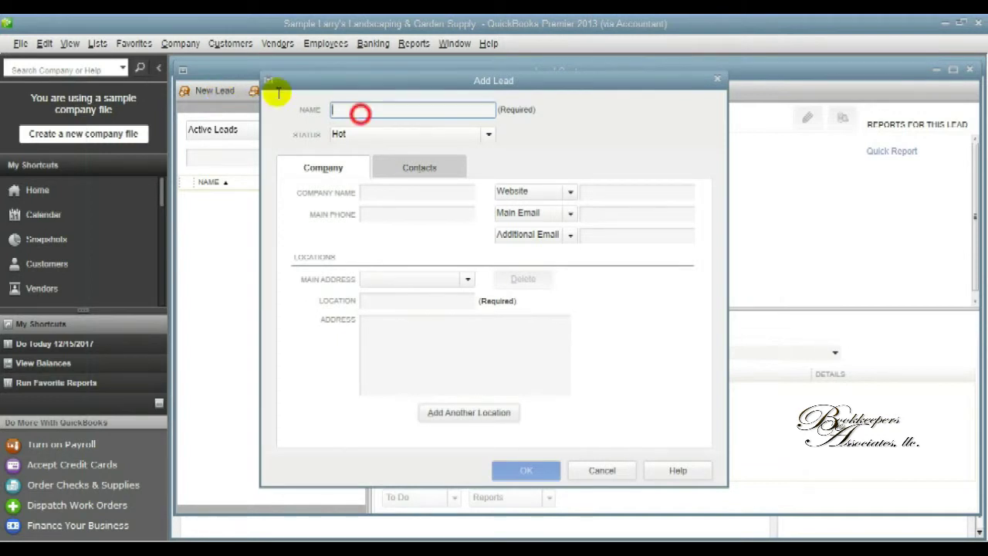
pyautogui.click(360, 112)
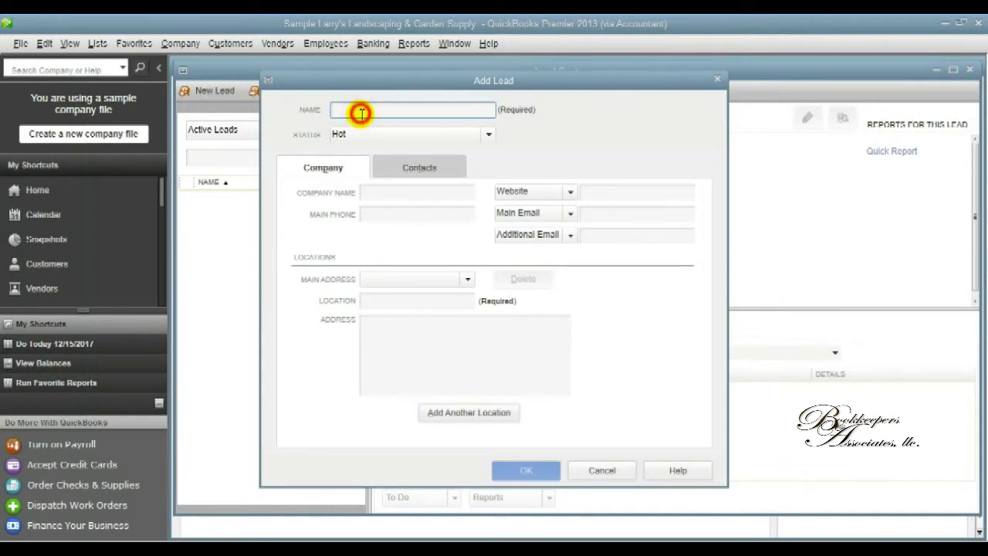
pyautogui.write('J')
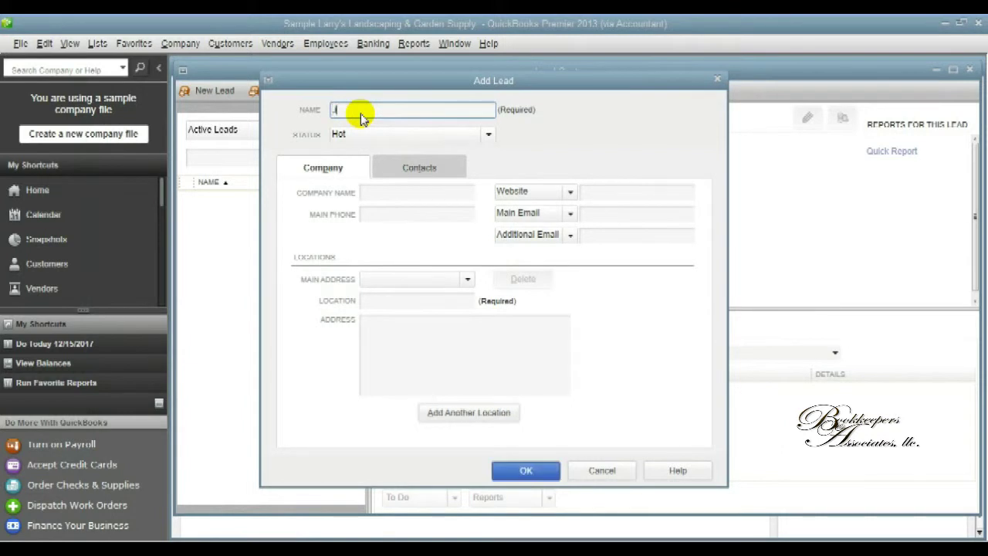
pyautogui.write('ohn Loe & Compan')
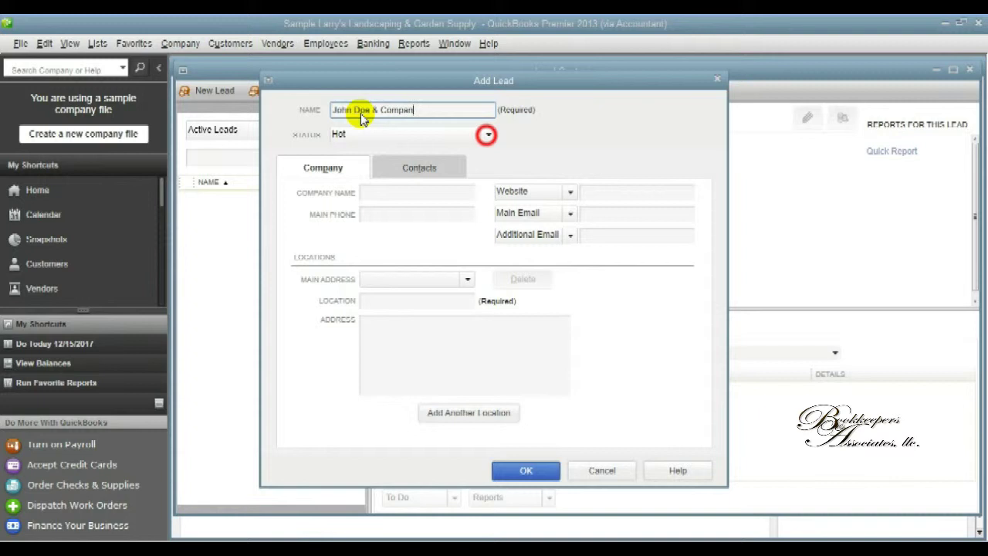
pyautogui.write('y')
pyautogui.click(488, 135)
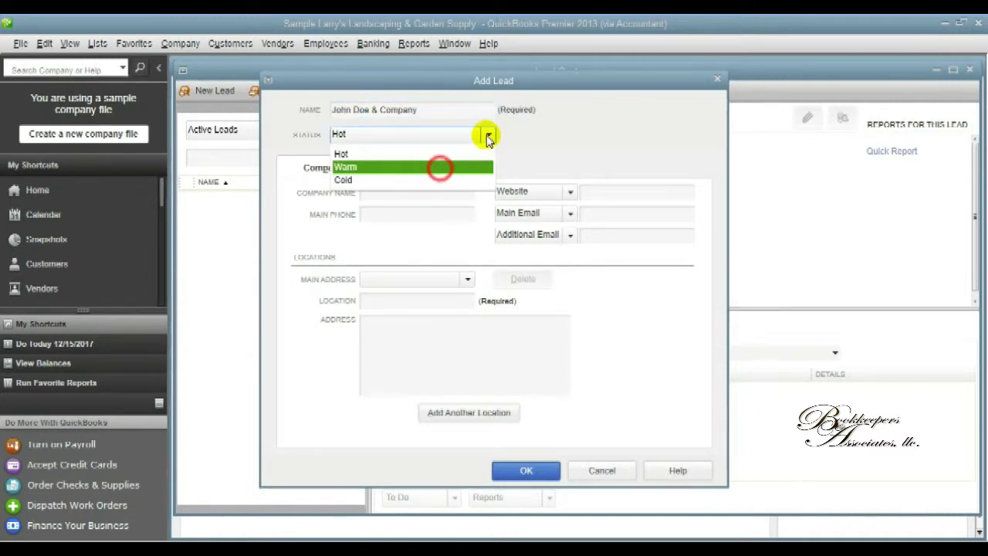
pyautogui.click(441, 168)
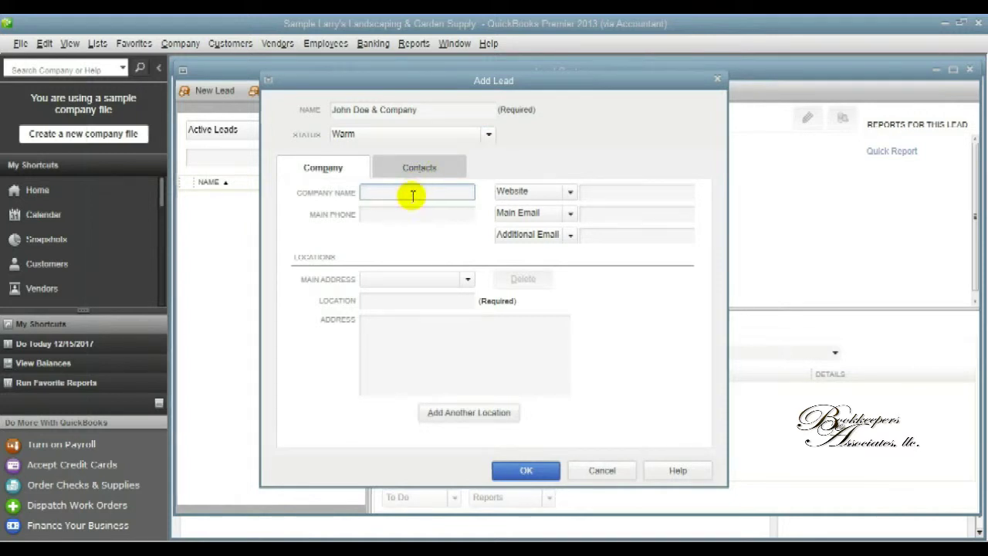
# Enter the lead's company name and its main phone number.
pyautogui.write('John Doe & Compan')
pyautogui.click(410, 219)
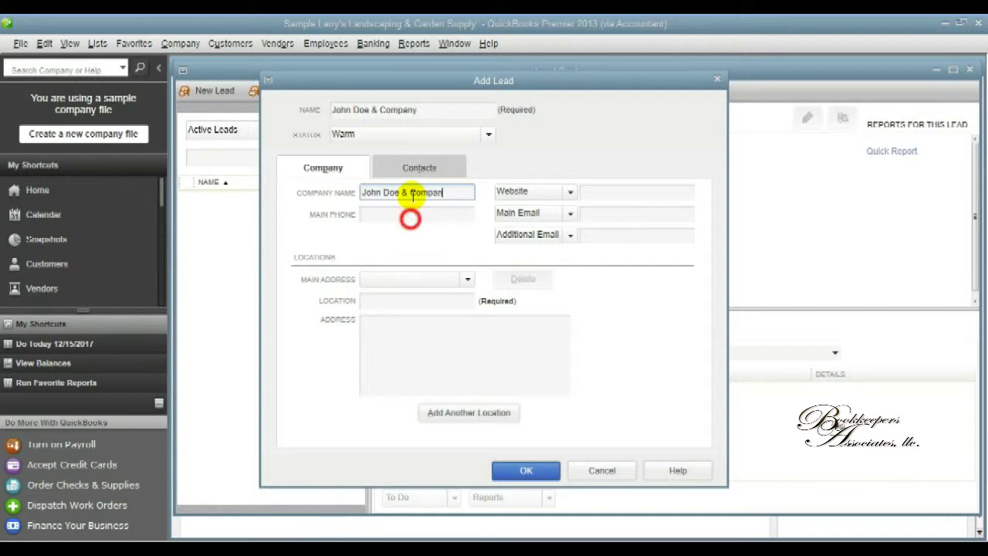
pyautogui.write('y')
pyautogui.click(409, 220)
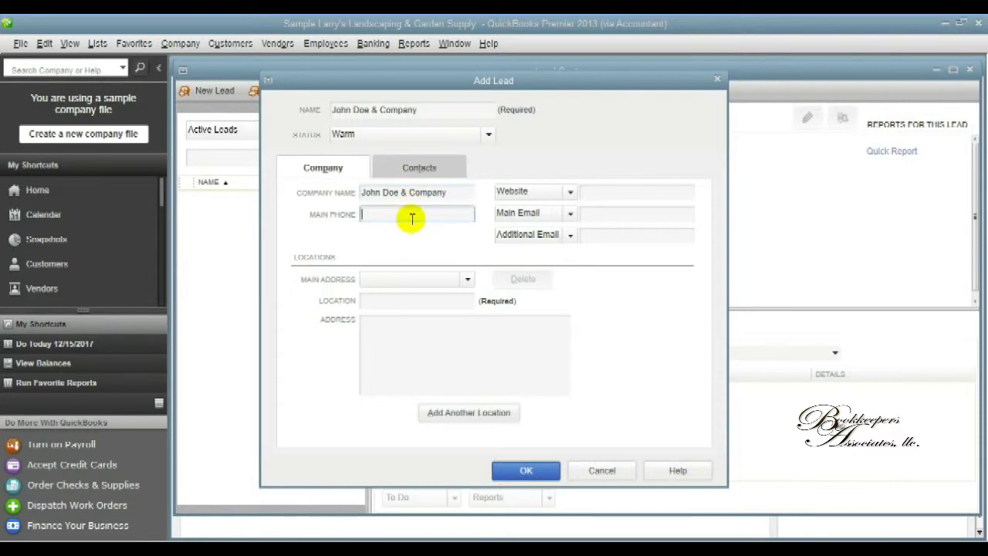
pyautogui.write('407-555-1234')
# Add the company website, the main e-mail and an additional e-mail address.
pyautogui.click(610, 194)
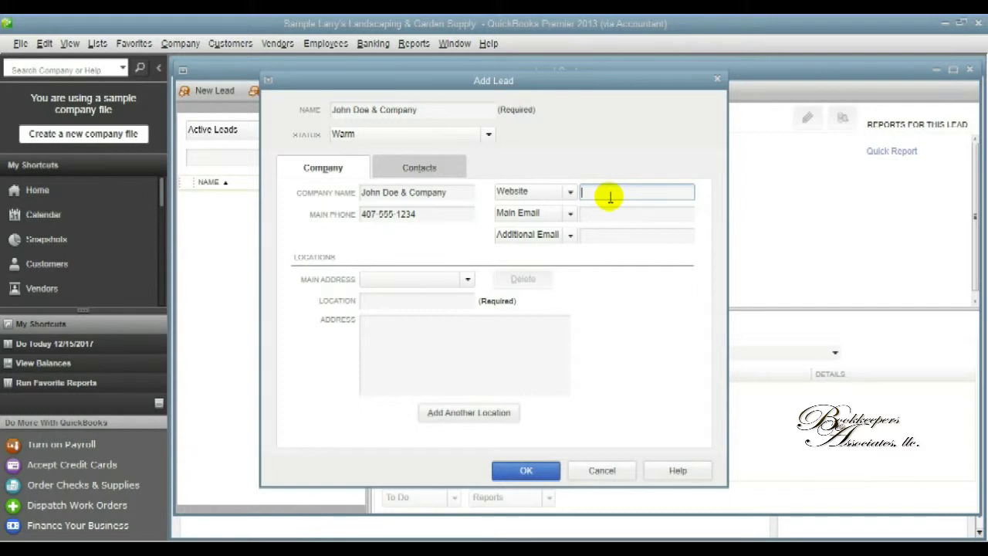
pyautogui.write('John')
pyautogui.write('s')
pyautogui.write('oe')
pyautogui.write('andcomp')
pyautogui.write('any.co')
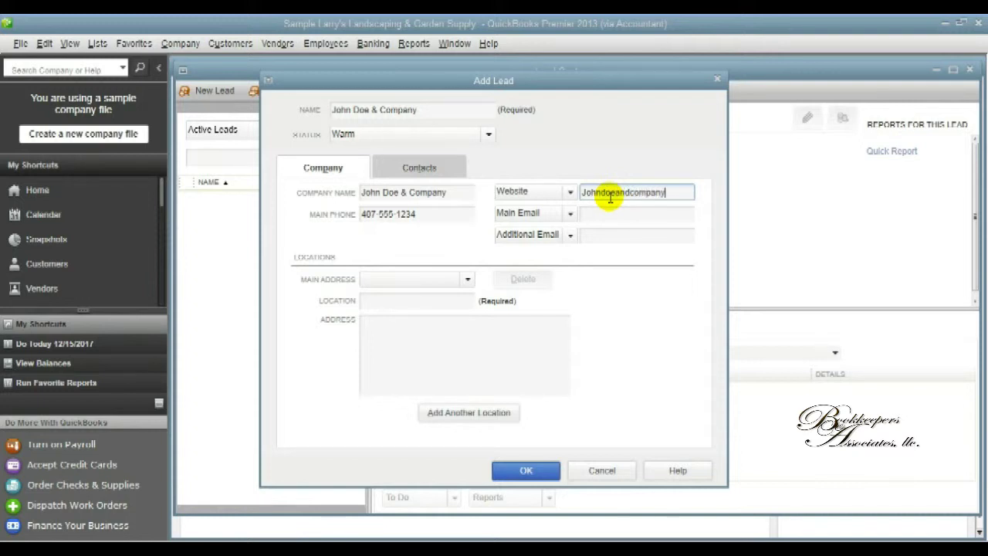
pyautogui.click(614, 214)
pyautogui.write('m')
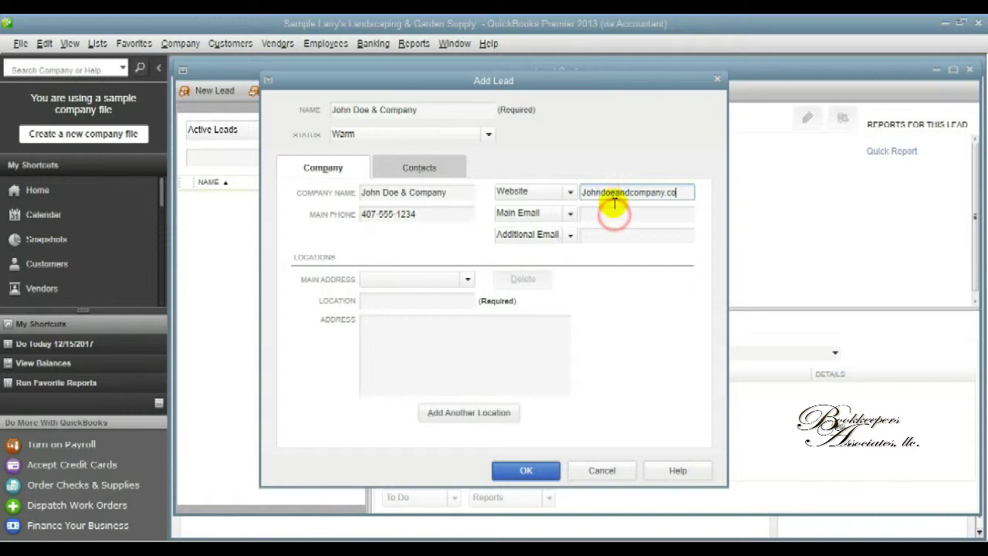
pyautogui.write('Jo')
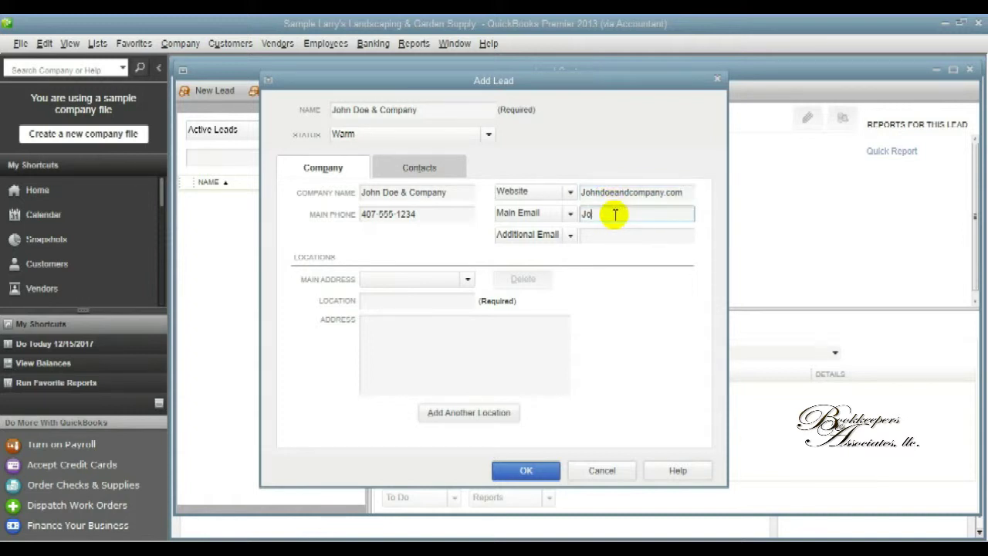
pyautogui.write('hn@johndoeandcompany.co')
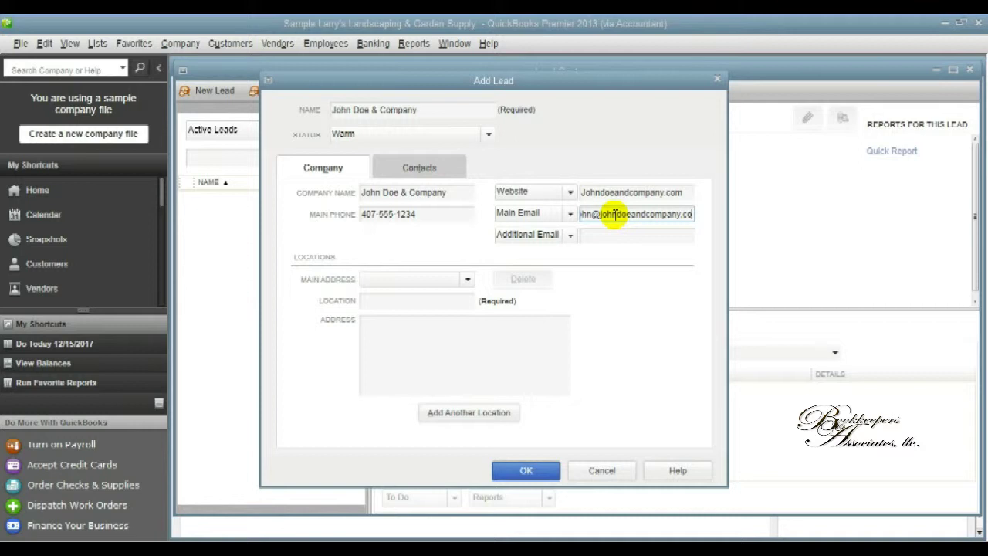
pyautogui.click(611, 235)
pyautogui.write('m')
pyautogui.write('Info@')
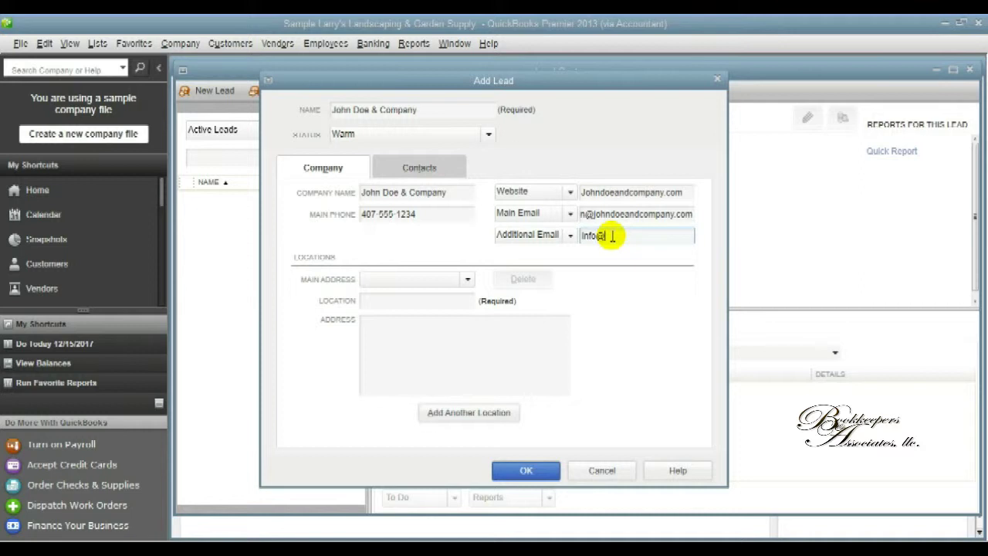
pyautogui.write('jo')
pyautogui.write('hhn')
pyautogui.press('BackSpace')
pyautogui.press('BackSpace')
pyautogui.write('ndoeandcompan')
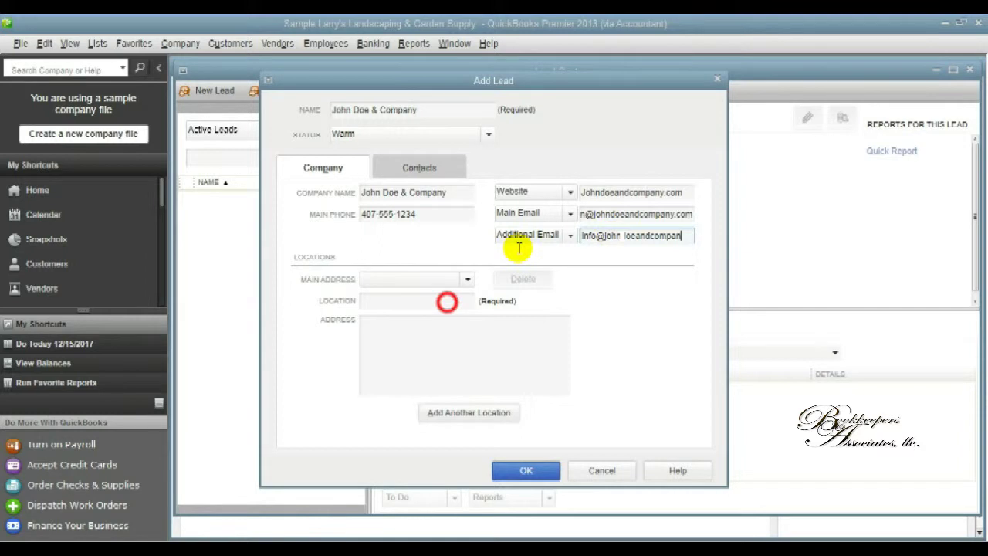
pyautogui.write('y')
# Name the lead's first location 'Main Office - Church Street'.
pyautogui.click(448, 302)
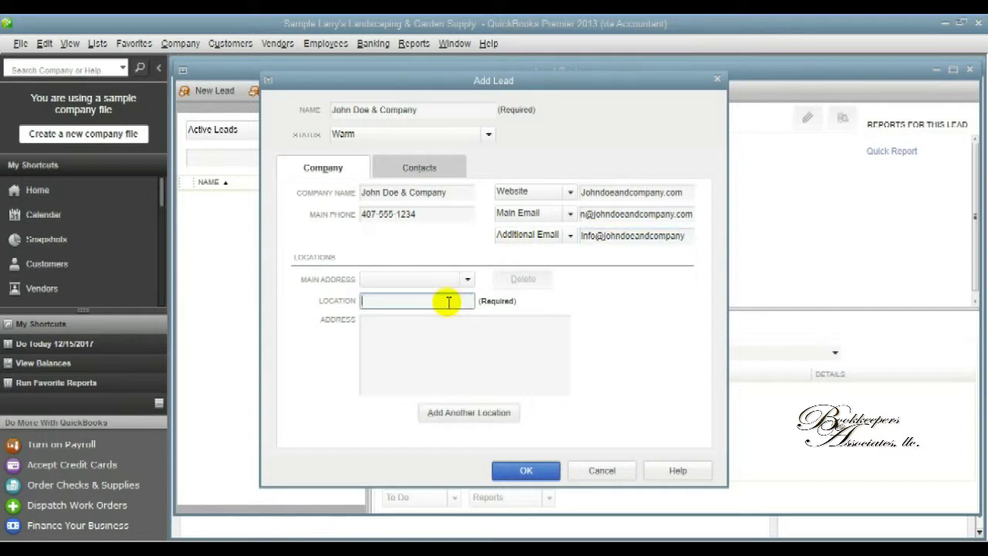
pyautogui.write('Mian')
pyautogui.press('BackSpace')
pyautogui.press('BackSpace')
pyautogui.write('ain Office')
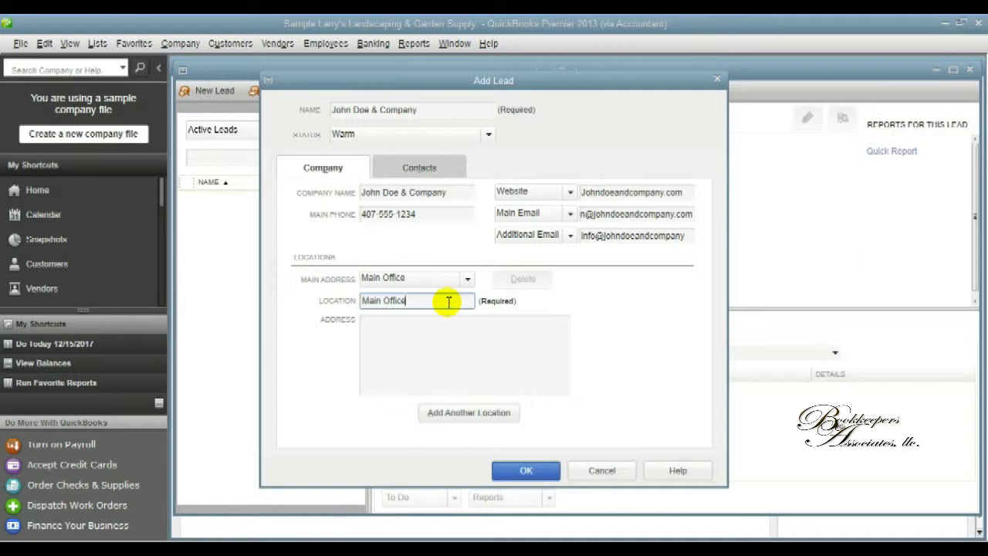
pyautogui.write(' - Church Stree')
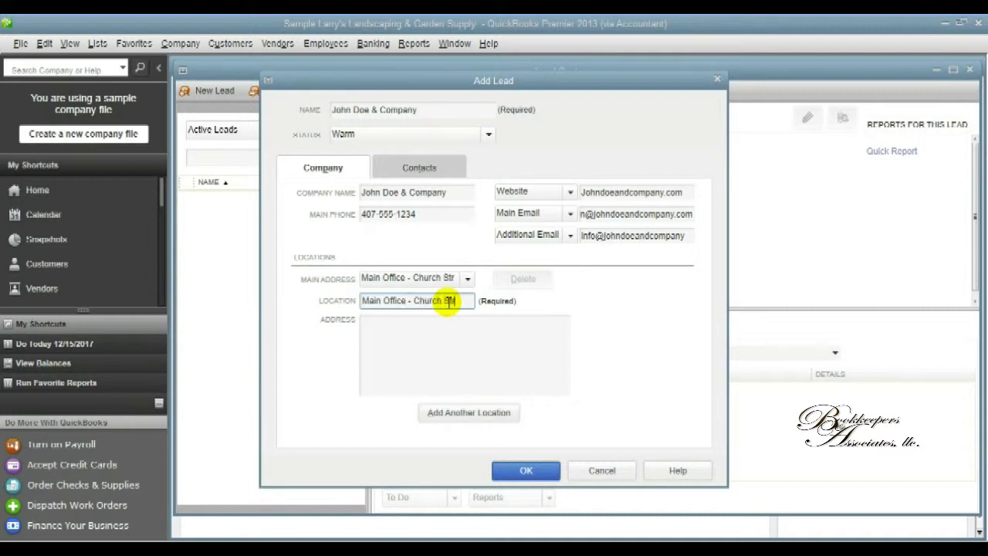
pyautogui.click(446, 332)
pyautogui.write('t')
# Enter the location's street address and Orlando, FL city line, then start another location.
pyautogui.click(444, 328)
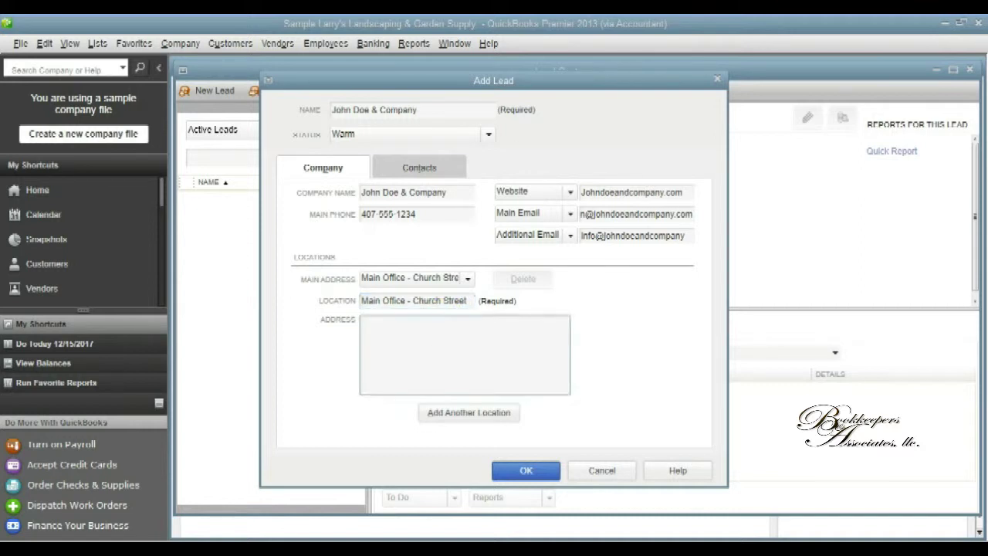
pyautogui.write('1234 Church Street')
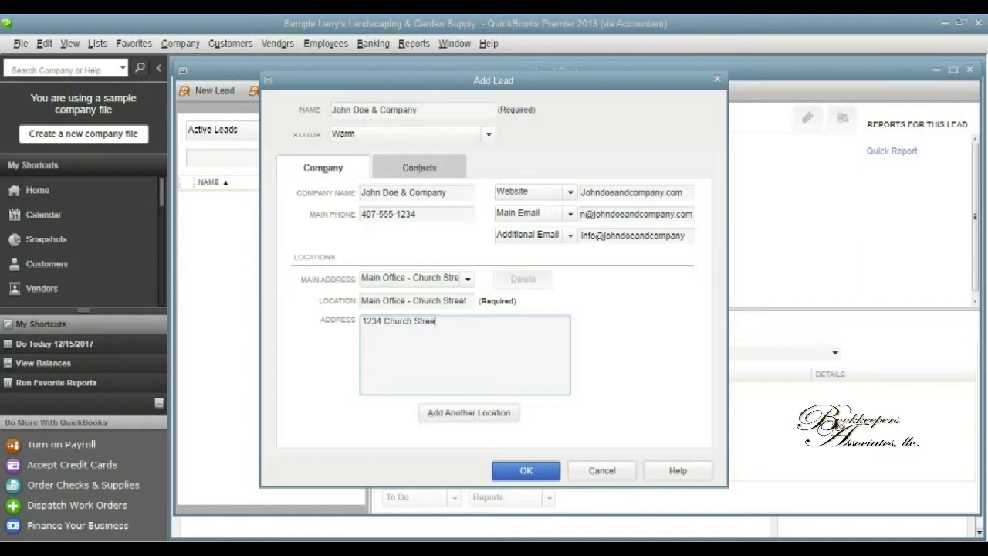
pyautogui.press('Return')
pyautogui.write('O')
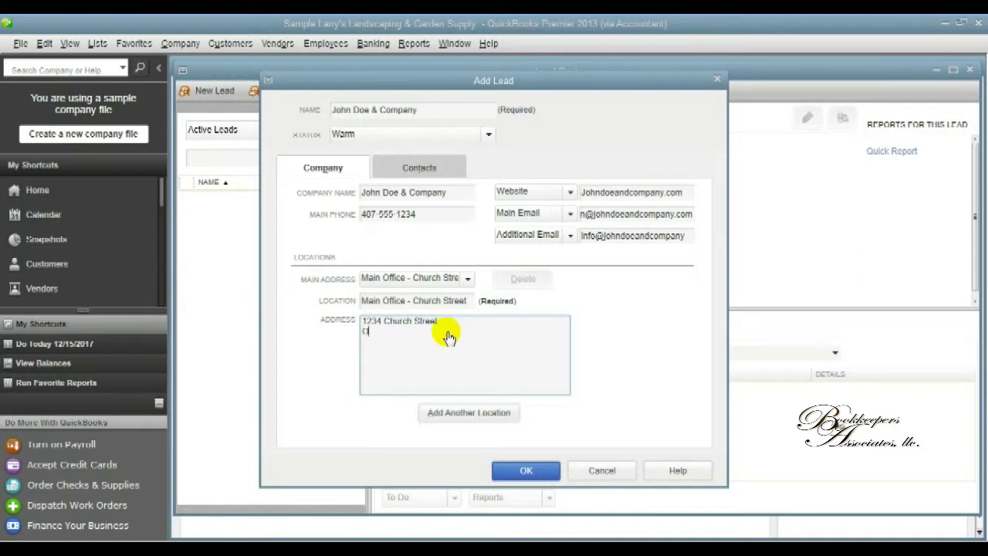
pyautogui.write('rlando, FL 32801')
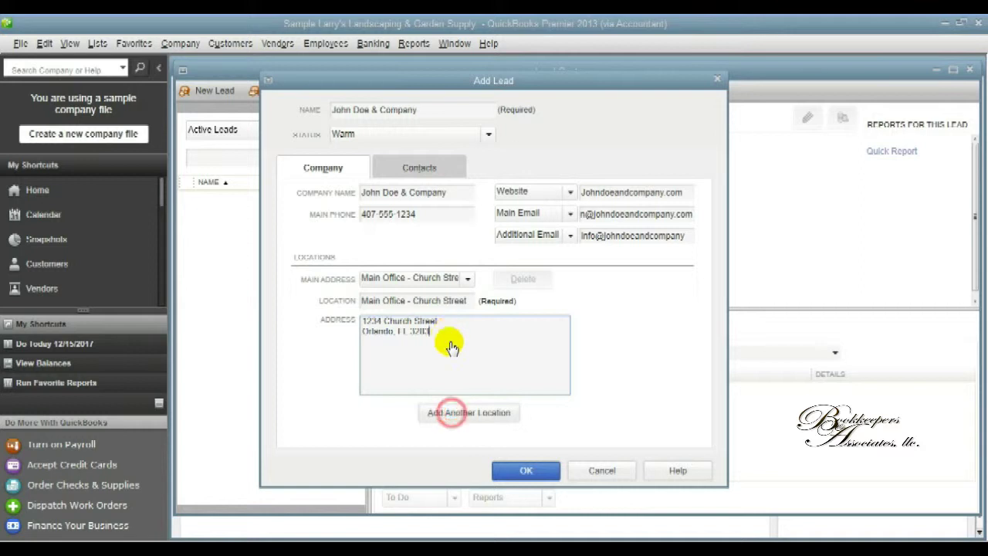
pyautogui.click(453, 413)
# Name the second location '2nd Office - Metrowest' and enter its suite address in Orlando, FL.
pyautogui.click(446, 304)
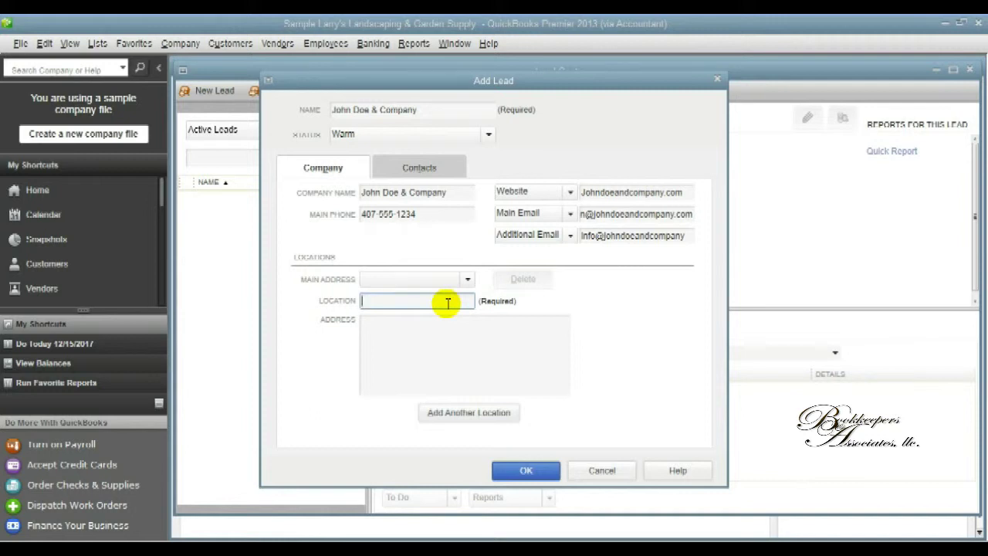
pyautogui.write('2nd Office -')
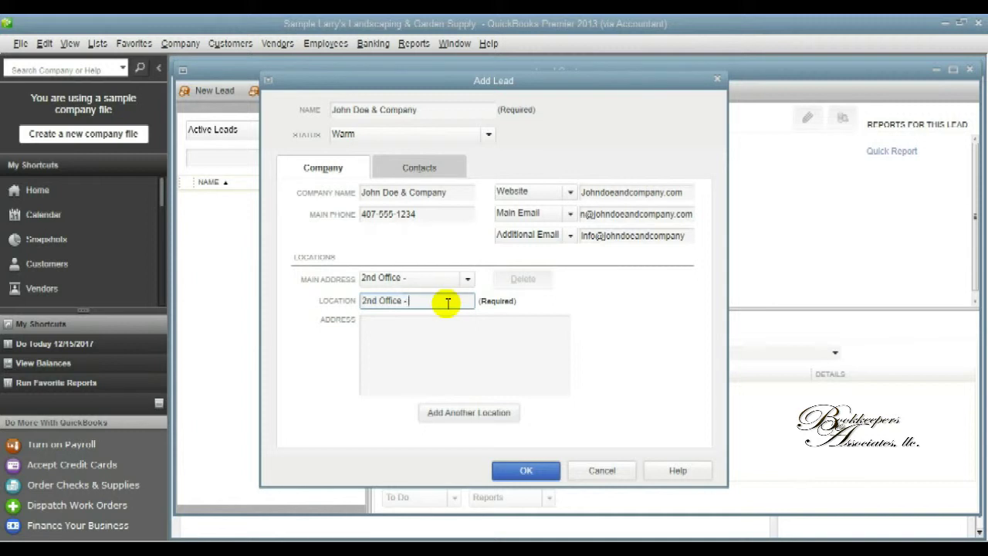
pyautogui.write(' Metrowest')
pyautogui.press('Tab')
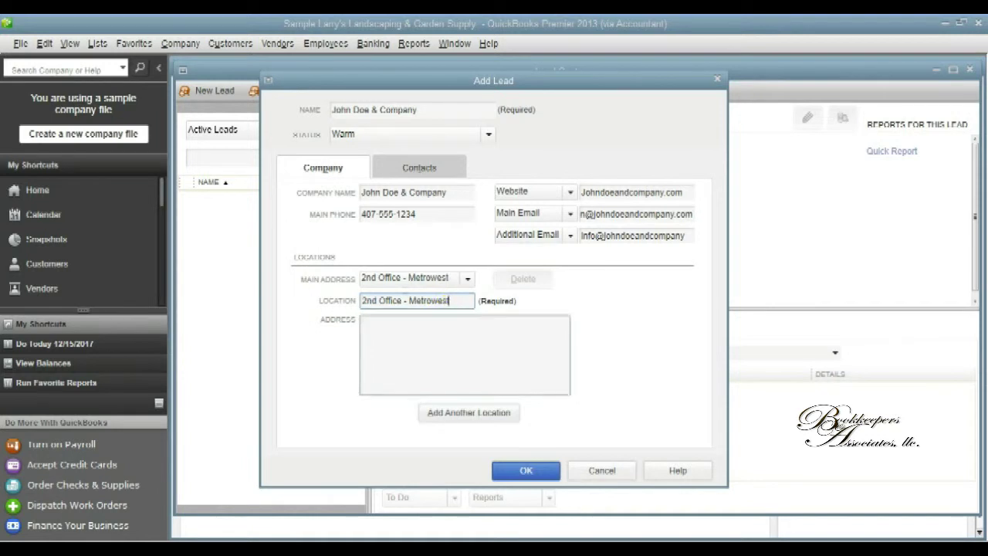
pyautogui.write('12')
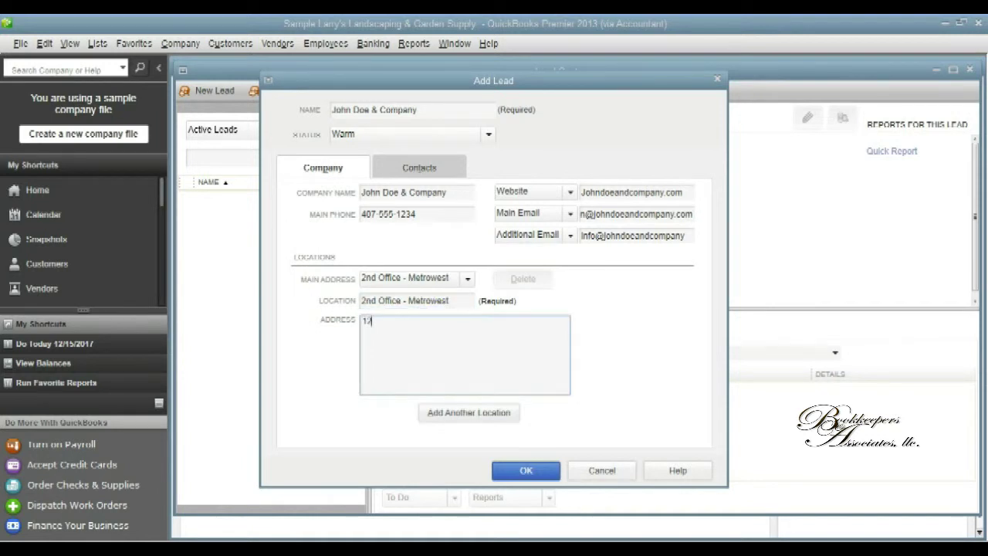
pyautogui.write('35 Metrowest Blvd, Sui')
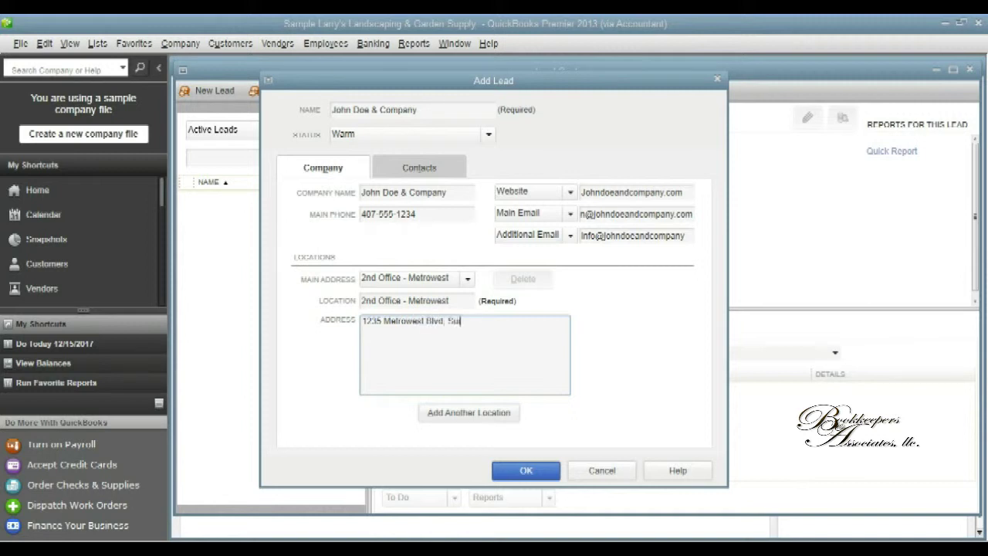
pyautogui.write('te 223')
pyautogui.press('Return')
pyautogui.write('O')
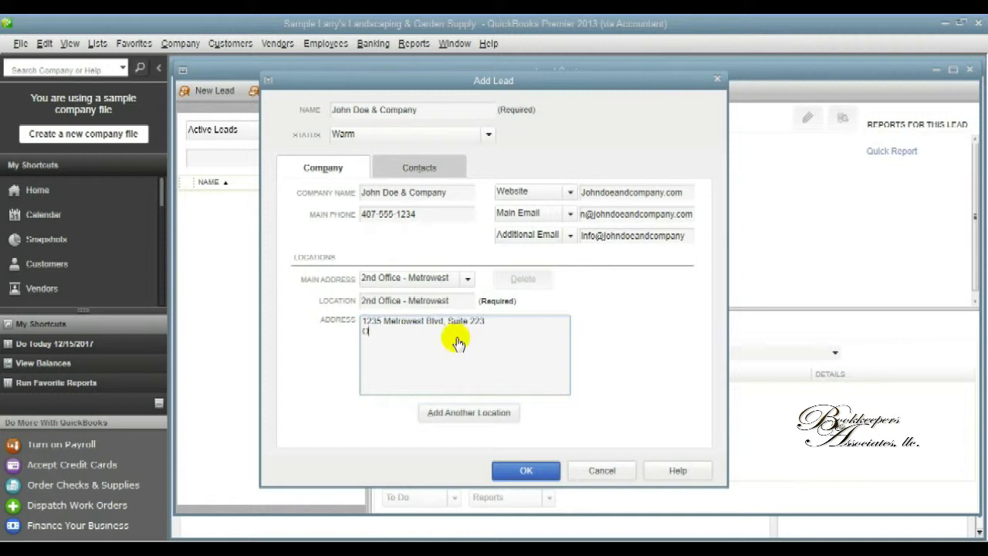
pyautogui.write('rlando, FL 32801')
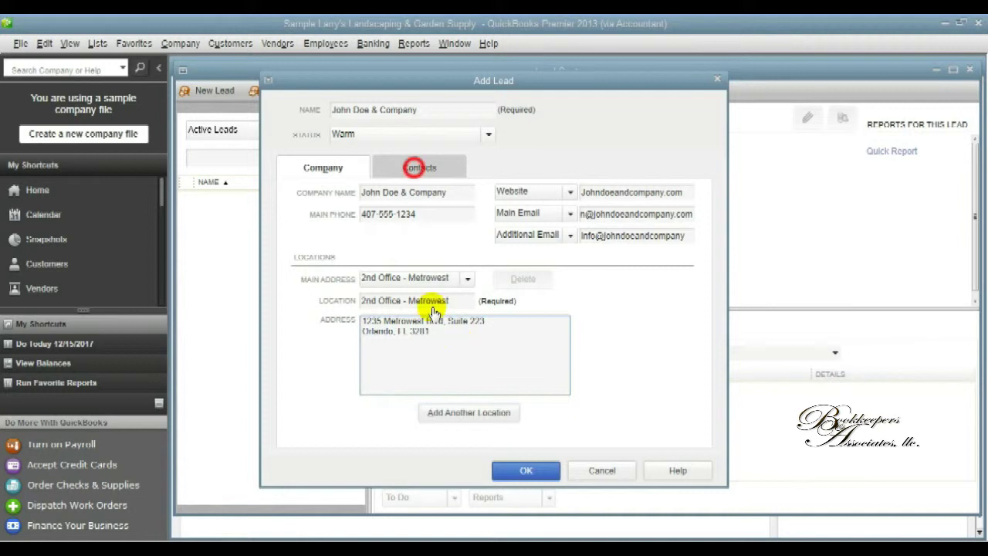
# Enter the contact's job title President, salutation Mr., first name, middle initial and last name.
pyautogui.click(416, 167)
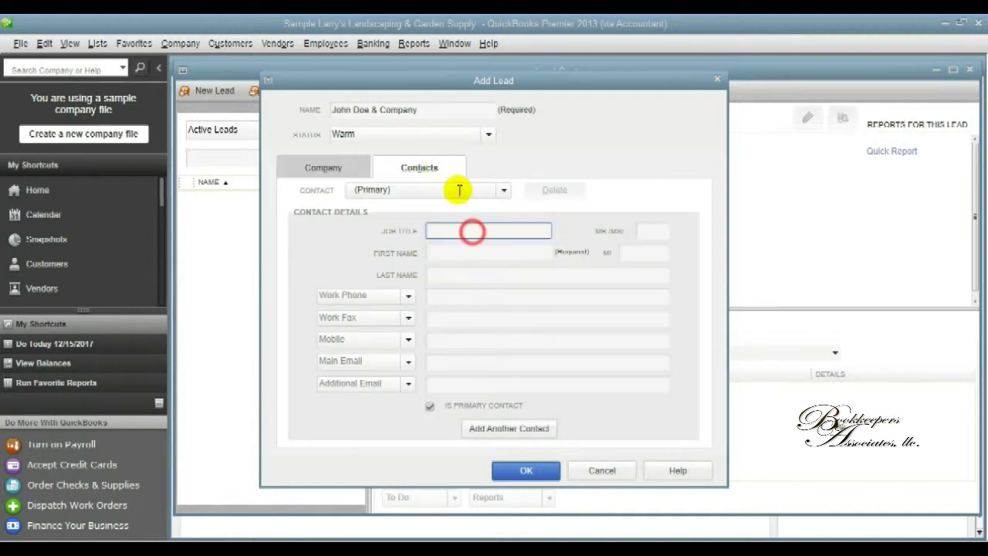
pyautogui.write('Preso')
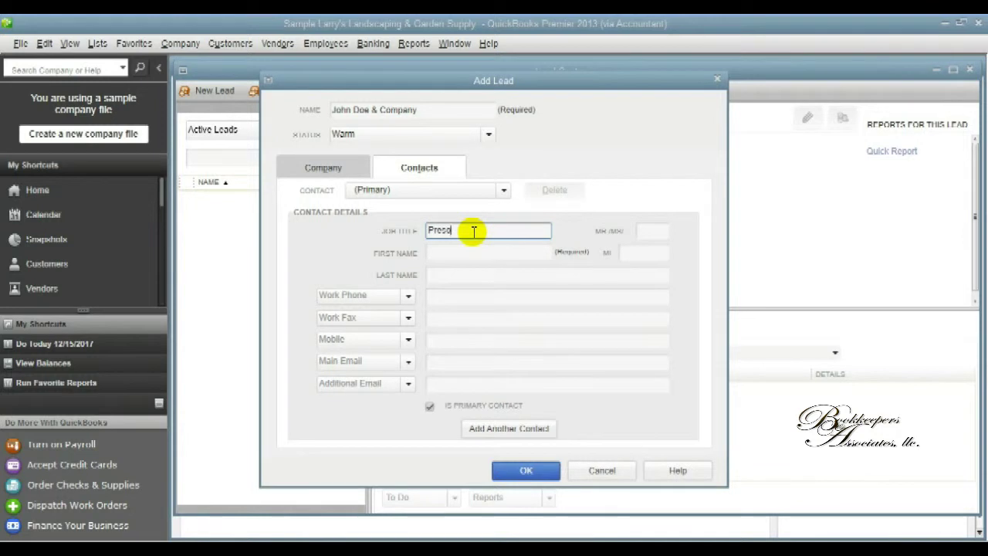
pyautogui.press('BackSpace')
pyautogui.write('ident')
pyautogui.press('Tab')
pyautogui.write('Mr.')
pyautogui.press('Tab')
pyautogui.write('John')
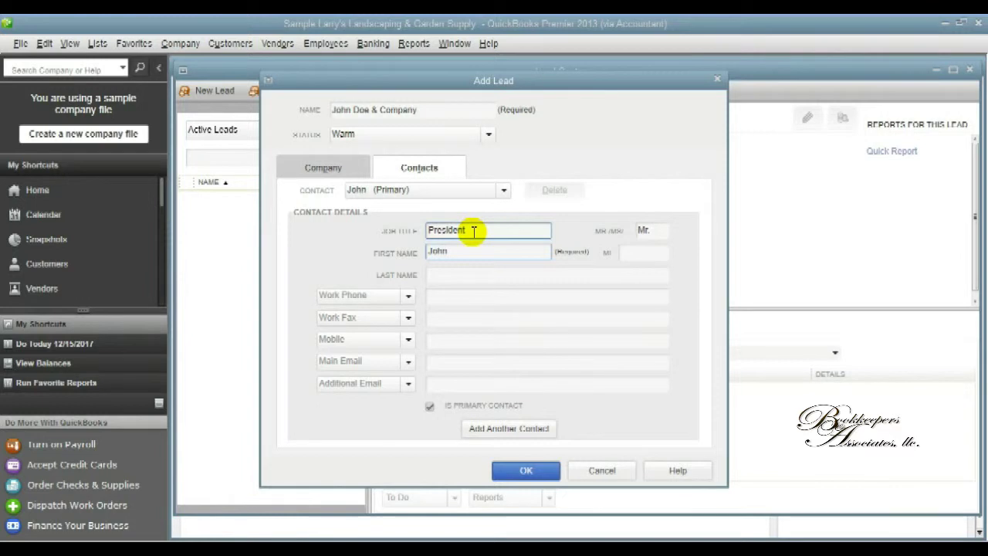
pyautogui.press('Tab')
pyautogui.write('D')
pyautogui.press('Tab')
pyautogui.write('Do')
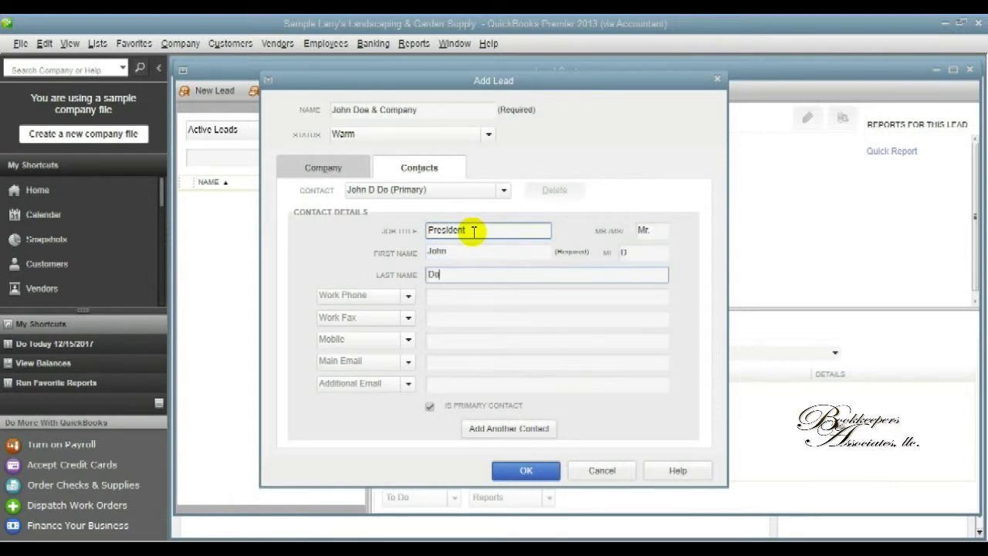
# Fill in the contact's work phone, fax, mobile, main e-mail and additional e-mail.
pyautogui.click(481, 300)
pyautogui.write('e')
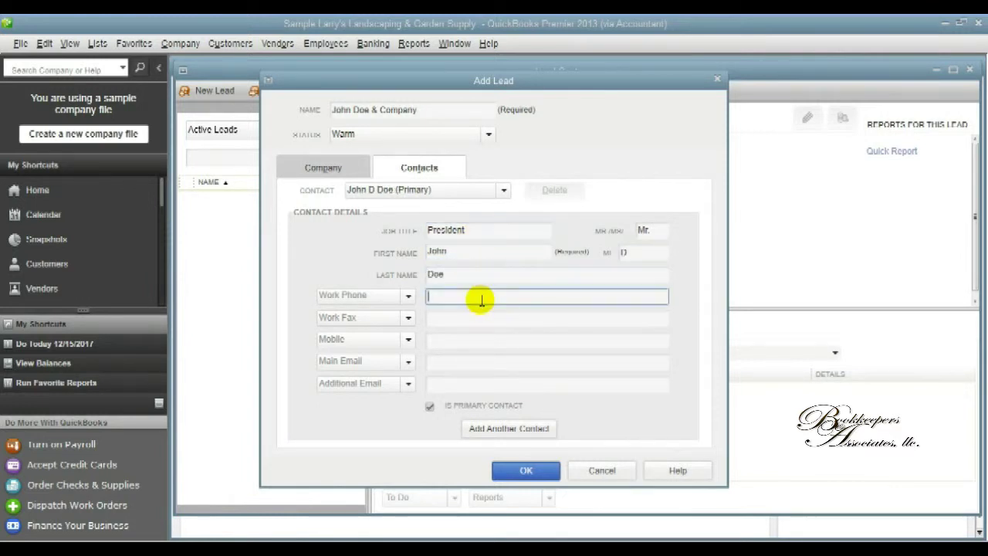
pyautogui.write('407-555-123')
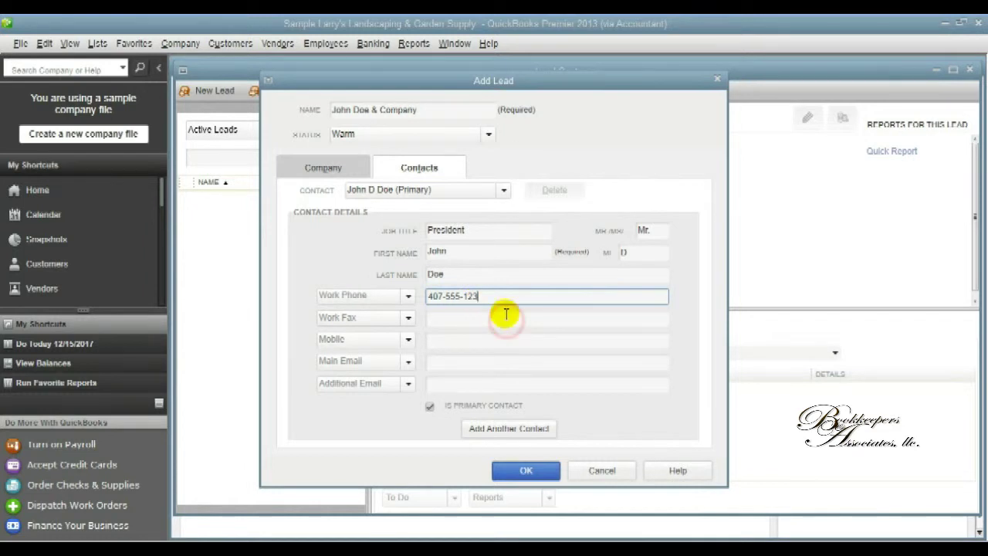
pyautogui.write('4')
pyautogui.click(506, 318)
pyautogui.write('407')
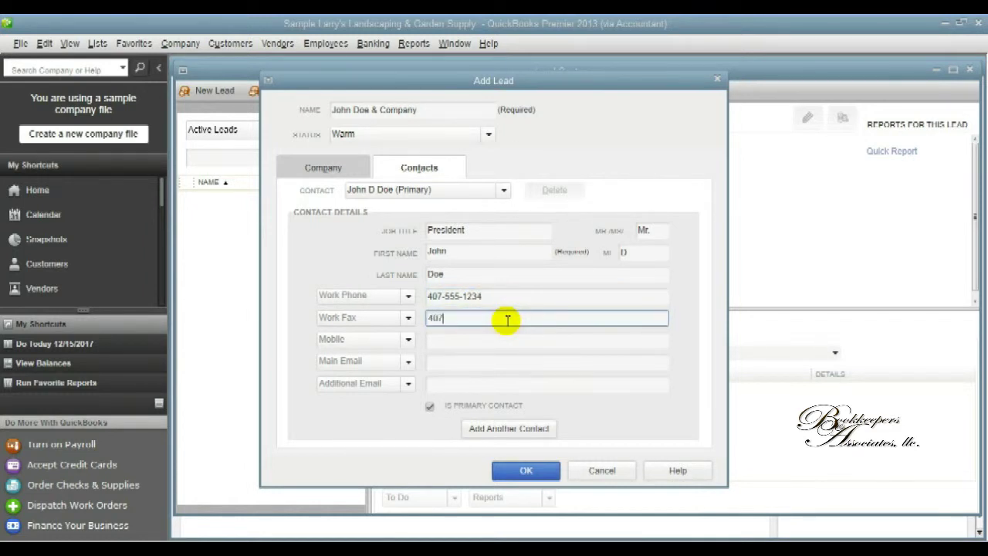
pyautogui.write('-555-1238')
pyautogui.click(508, 342)
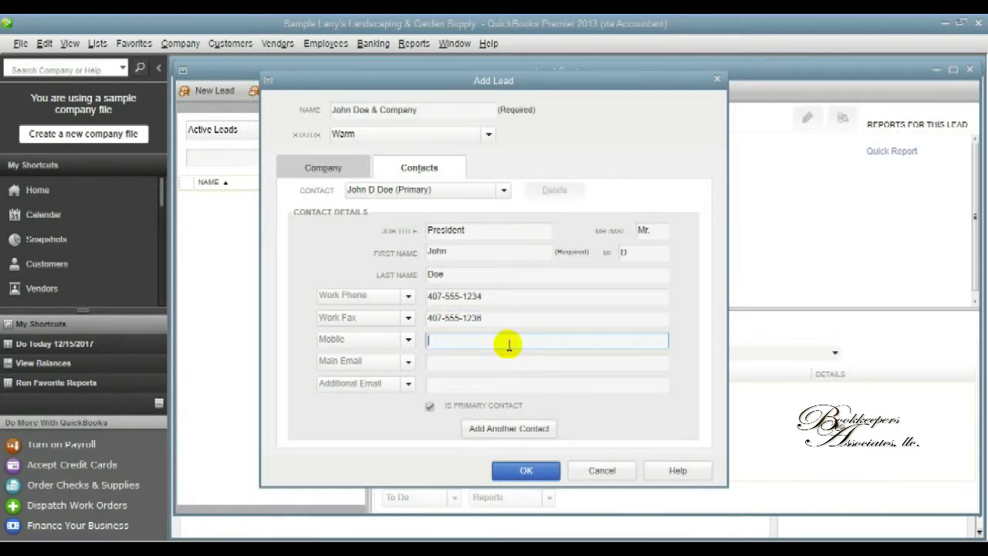
pyautogui.write('407-555-8437')
pyautogui.click(508, 361)
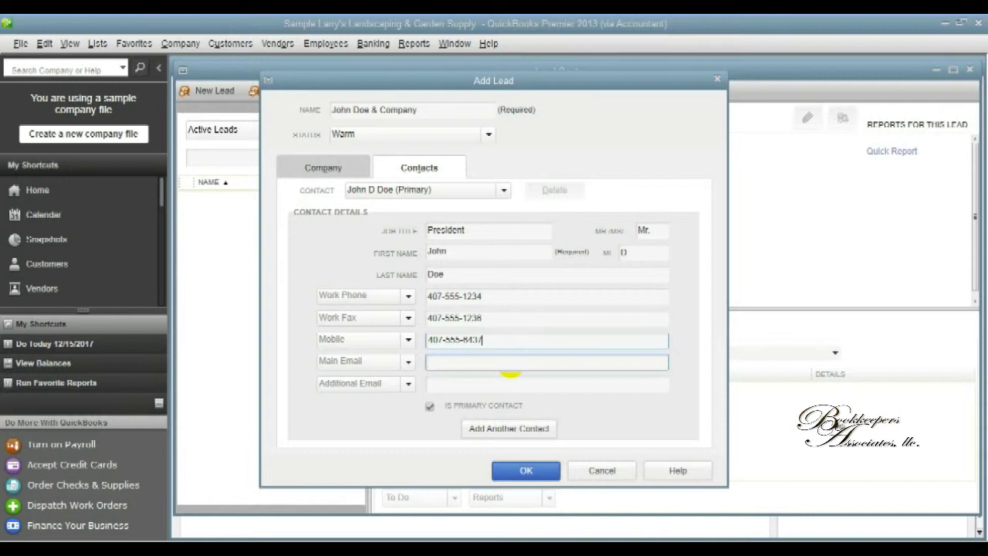
pyautogui.write('John')
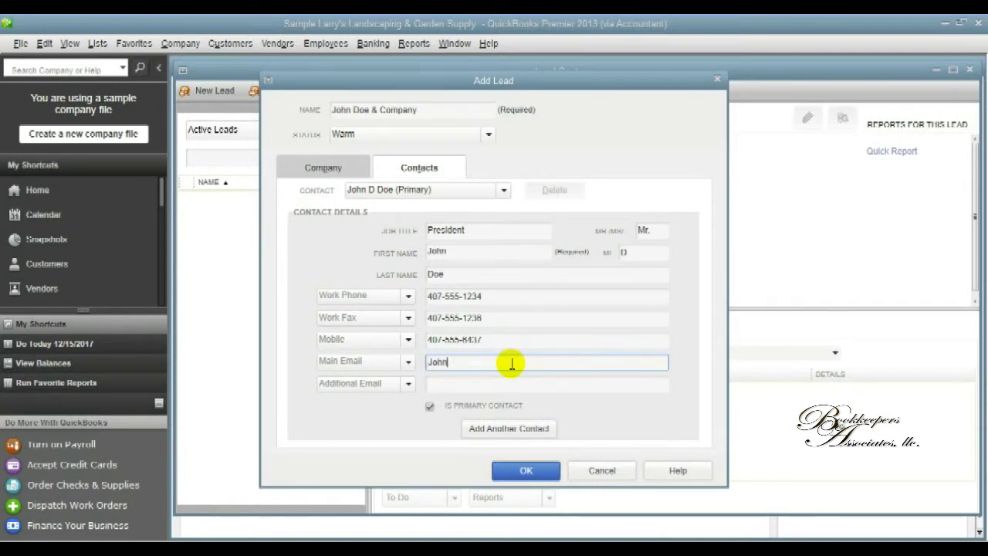
pyautogui.write('@johnddd')
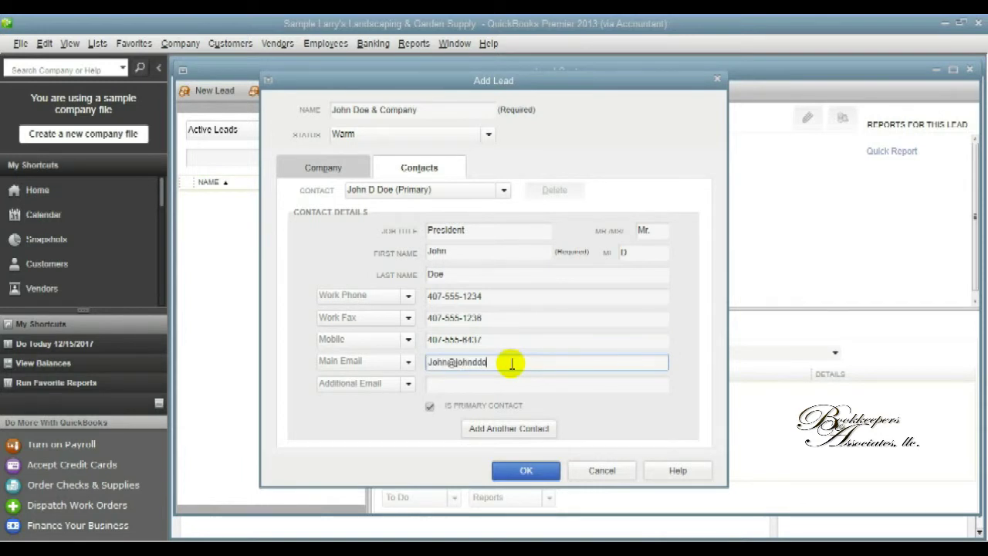
pyautogui.press('BackSpace')
pyautogui.press('BackSpace')
pyautogui.write('oe.c')
pyautogui.write('dcompany')
pyautogui.write('.co')
pyautogui.write('m')
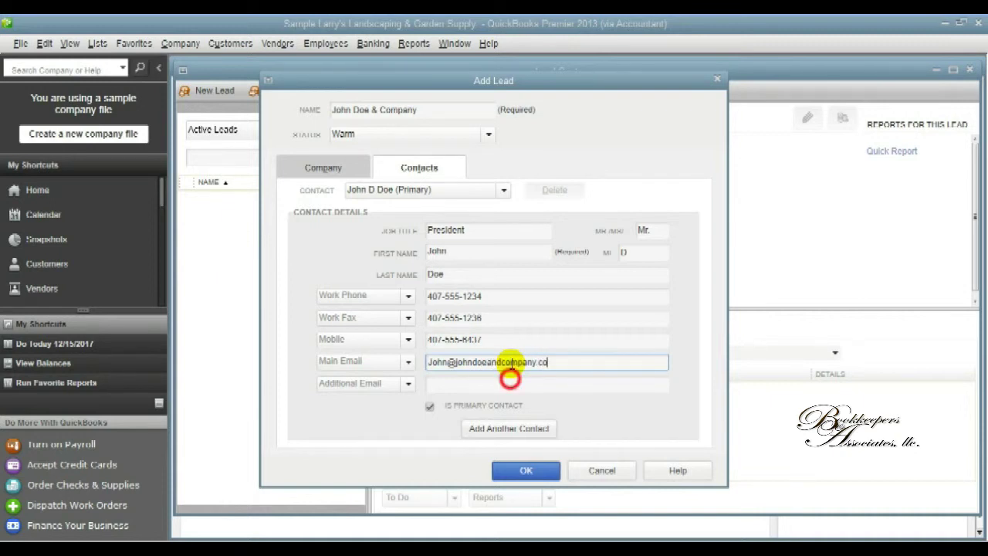
pyautogui.click(512, 383)
pyautogui.write('in')
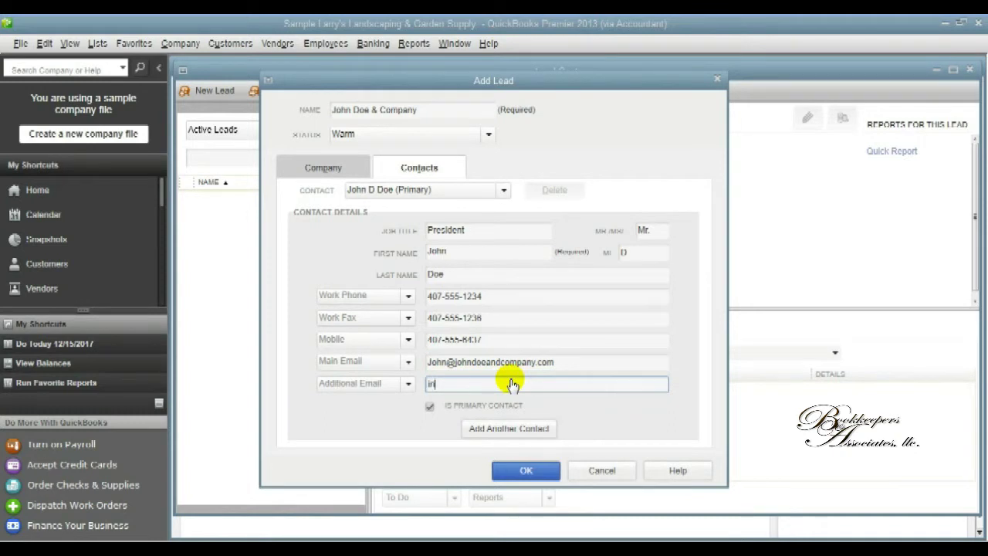
pyautogui.write('fo@johndoeandcompany.co')
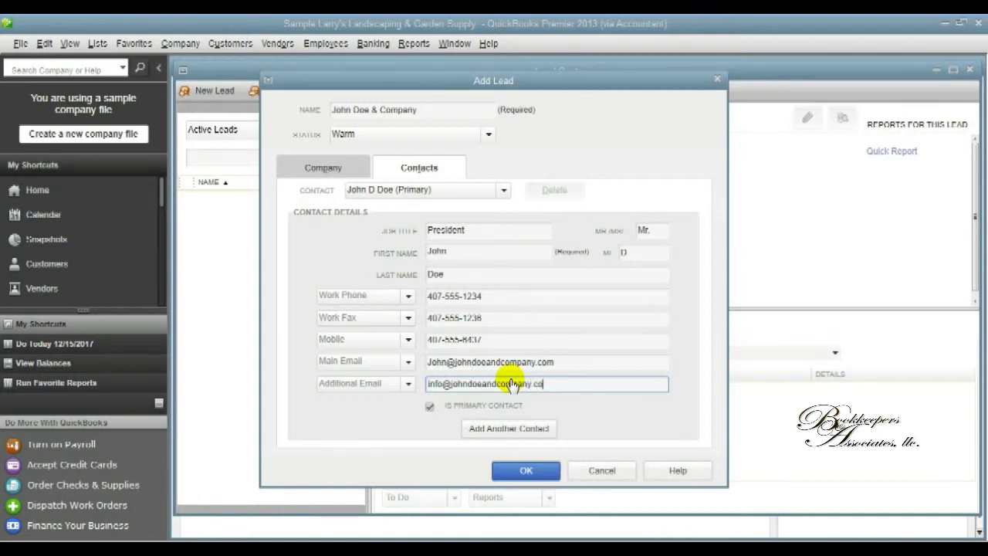
# Select the primary contact from the Contact dropdown to review its details.
pyautogui.click(484, 430)
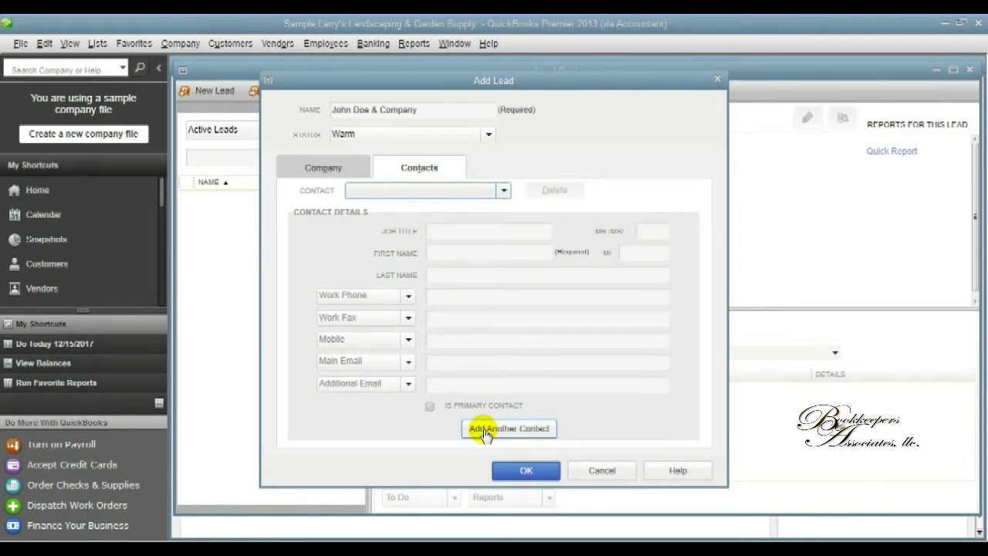
pyautogui.click(503, 191)
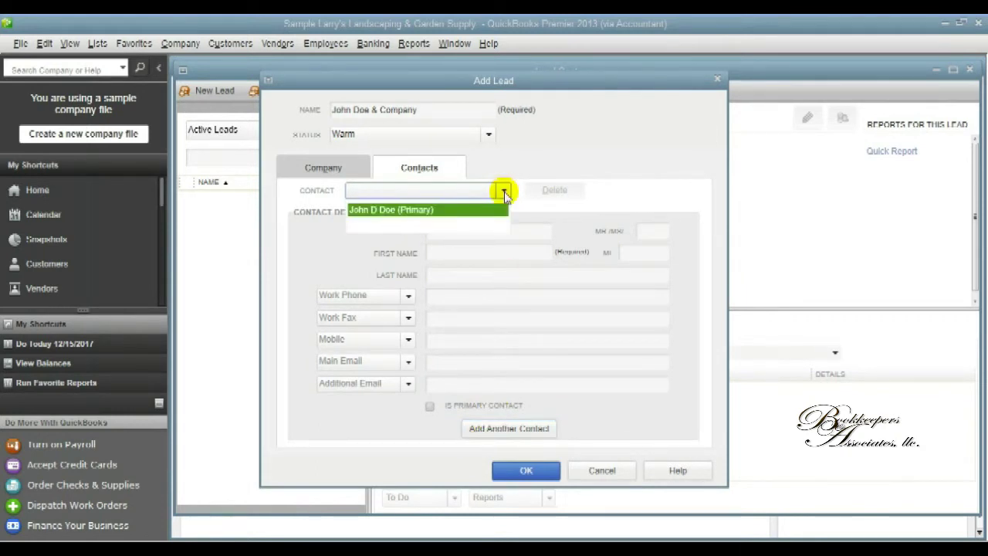
pyautogui.click(459, 207)
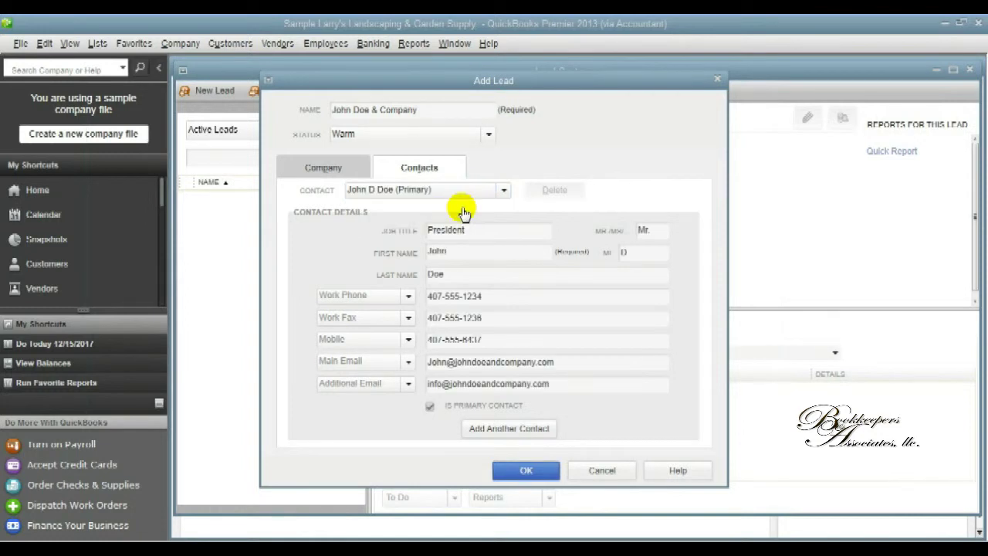
# Save the lead, then review its Contacts, Locations, Notes and To Do's tabs.
pyautogui.click(538, 469)
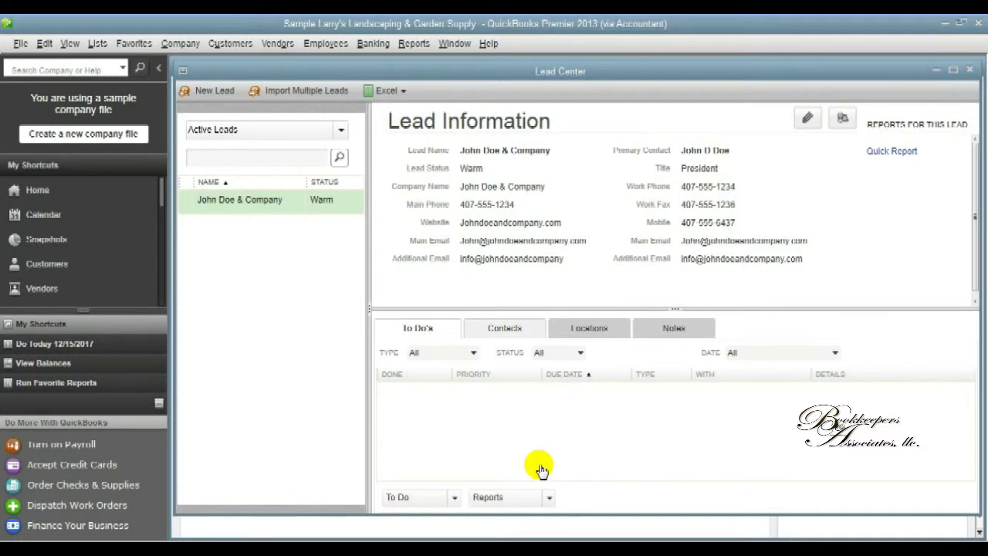
pyautogui.click(495, 331)
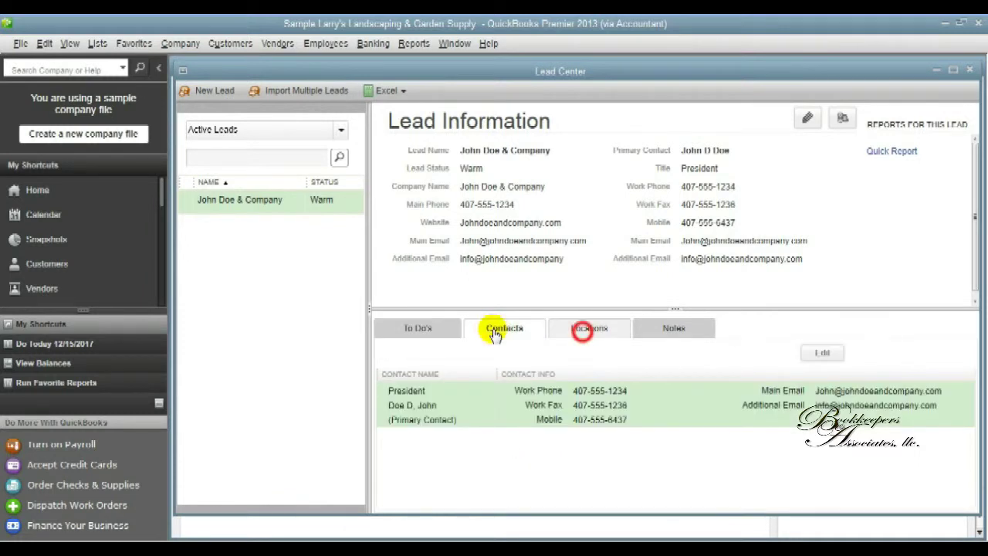
pyautogui.click(586, 332)
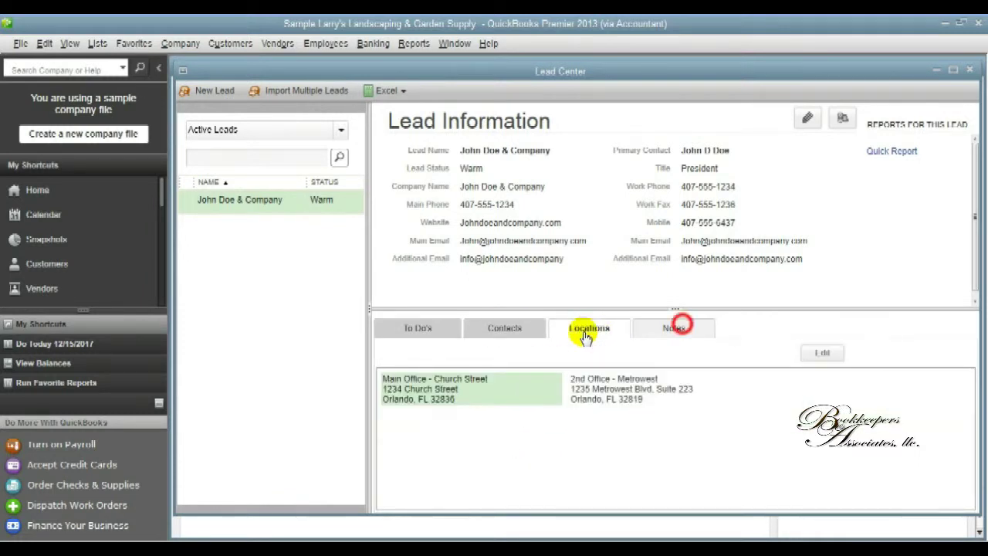
pyautogui.click(678, 329)
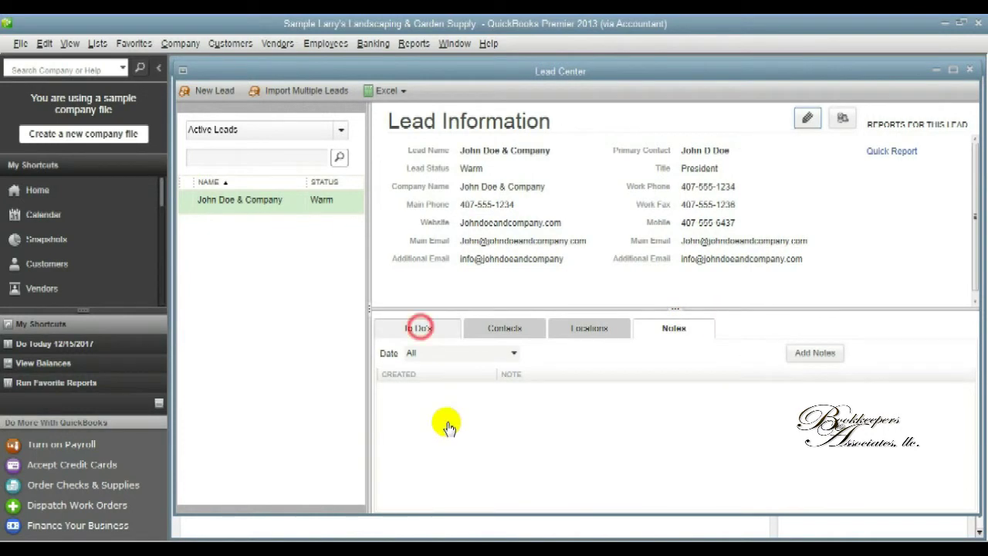
pyautogui.click(417, 329)
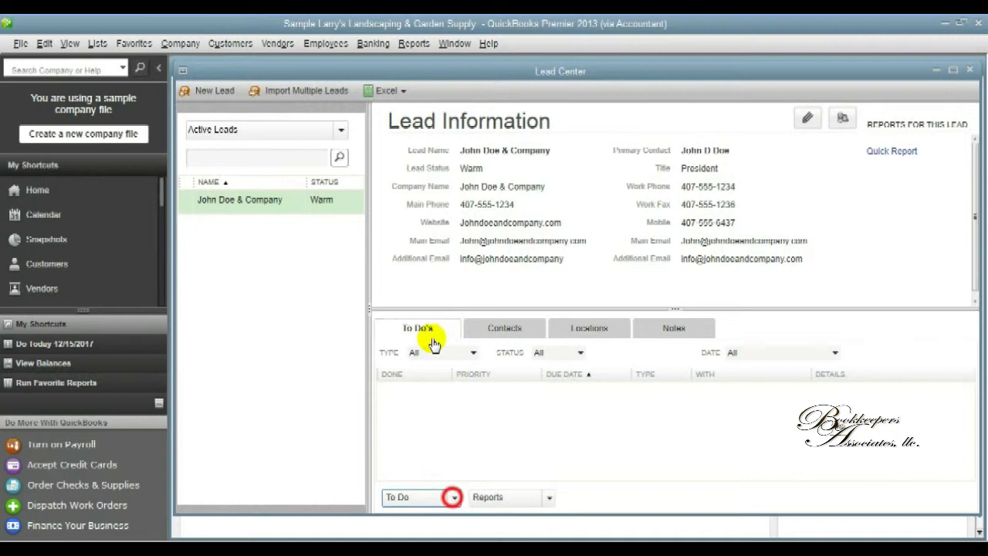
# Start a new To Do with High priority and a time of 10:30.
pyautogui.click(454, 498)
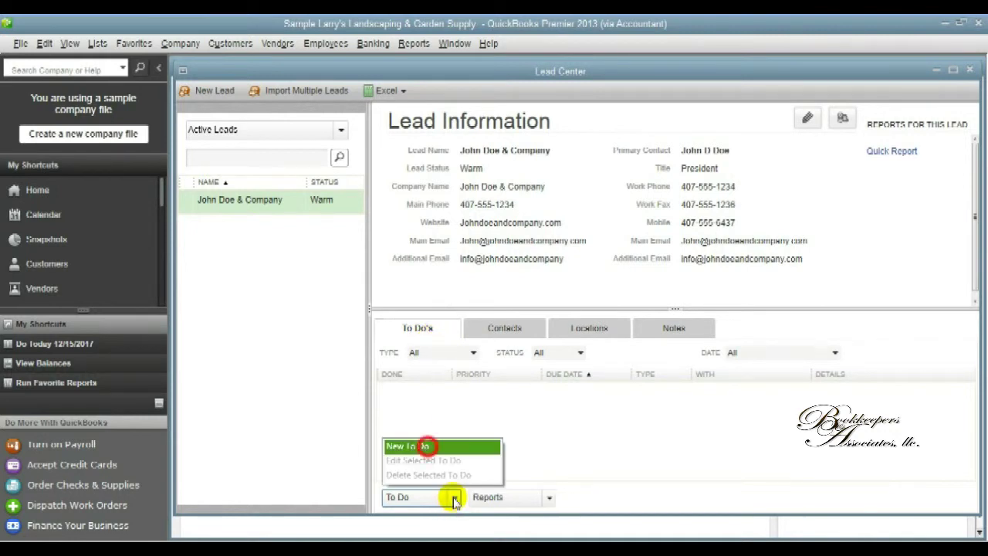
pyautogui.click(427, 447)
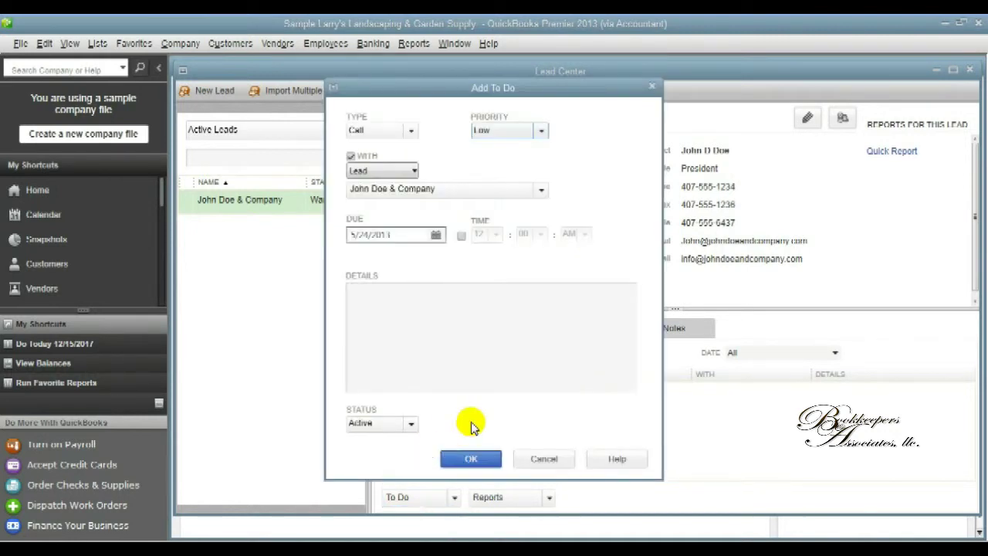
pyautogui.click(541, 131)
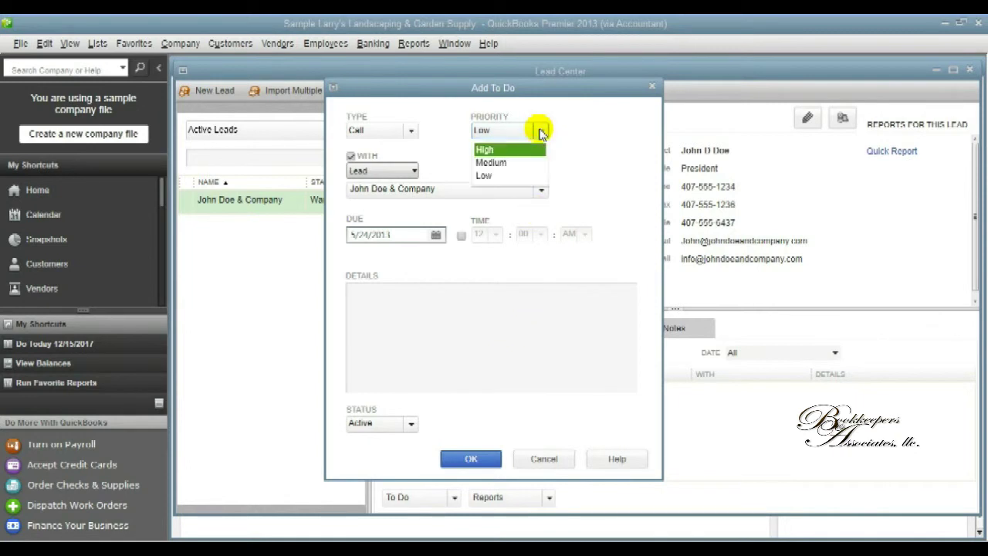
pyautogui.click(534, 148)
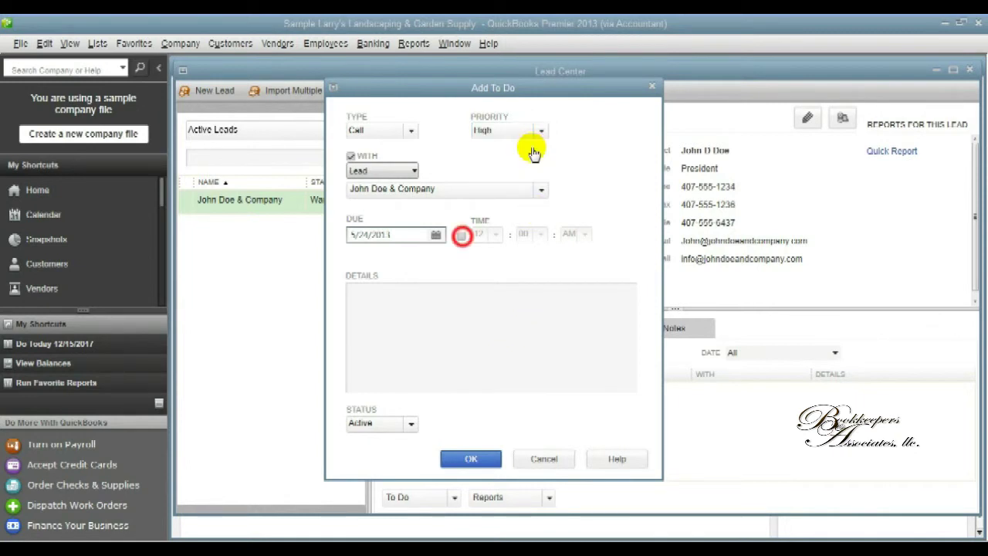
pyautogui.click(461, 235)
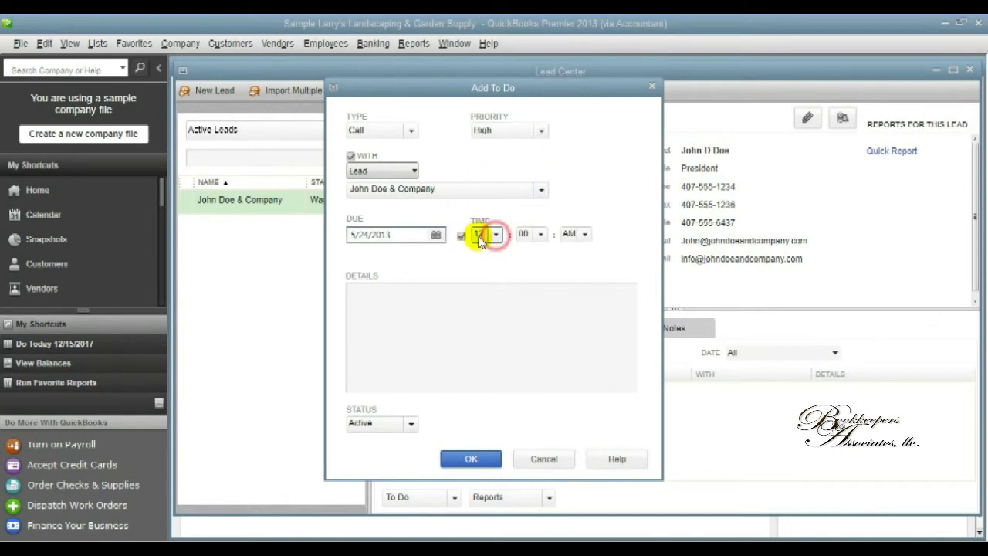
pyautogui.click(496, 235)
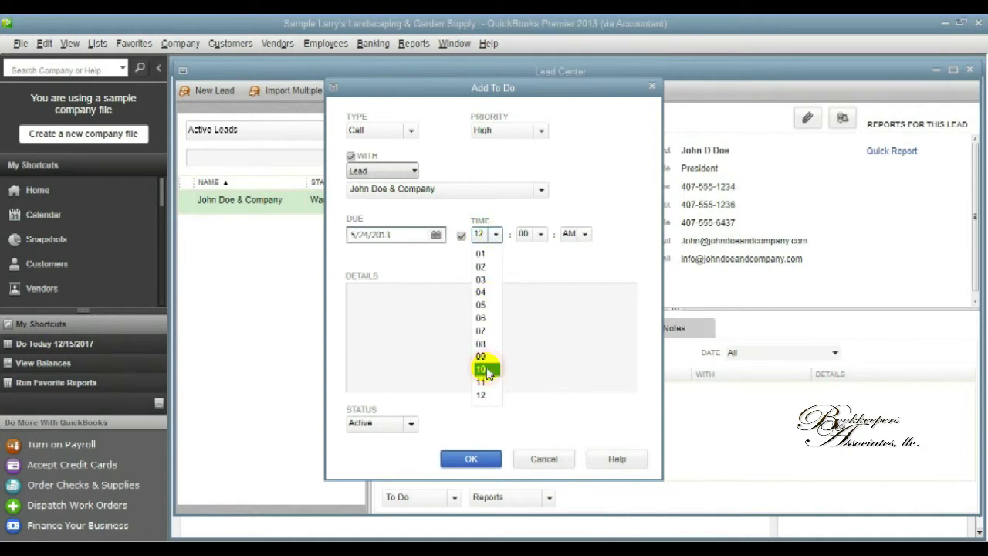
pyautogui.click(483, 369)
pyautogui.click(541, 234)
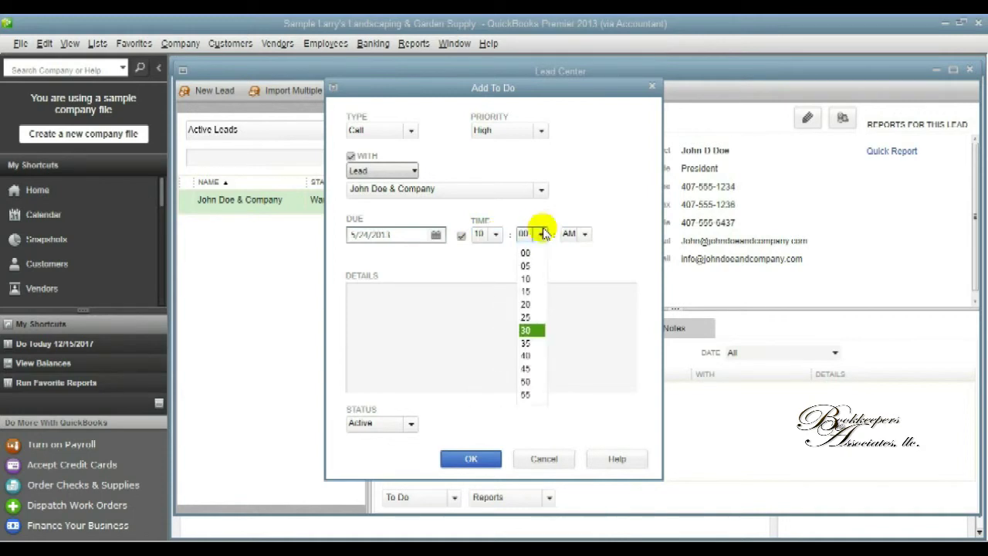
pyautogui.click(525, 330)
# Write the follow-up call details about accounting assistance and save the To Do.
pyautogui.click(527, 332)
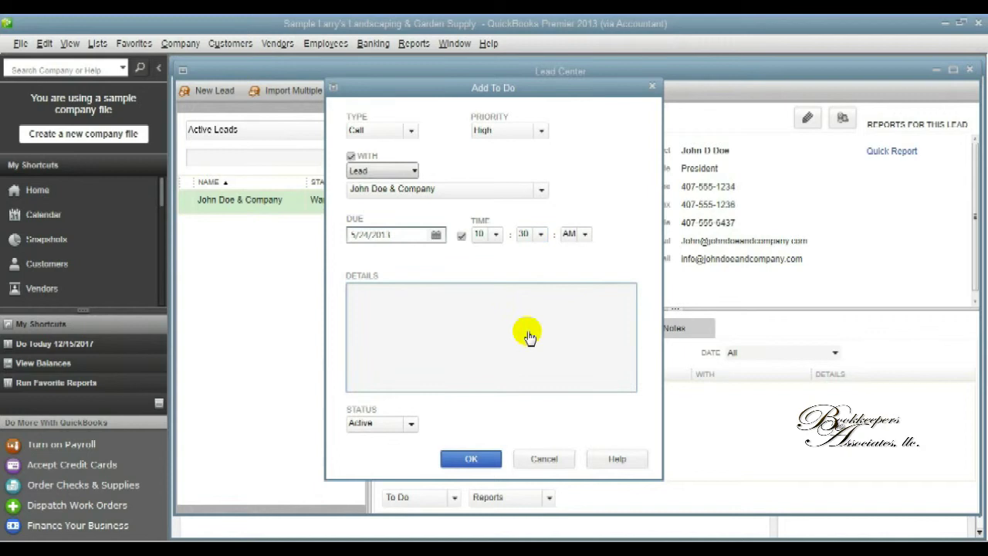
pyautogui.write('Call John and follow up')
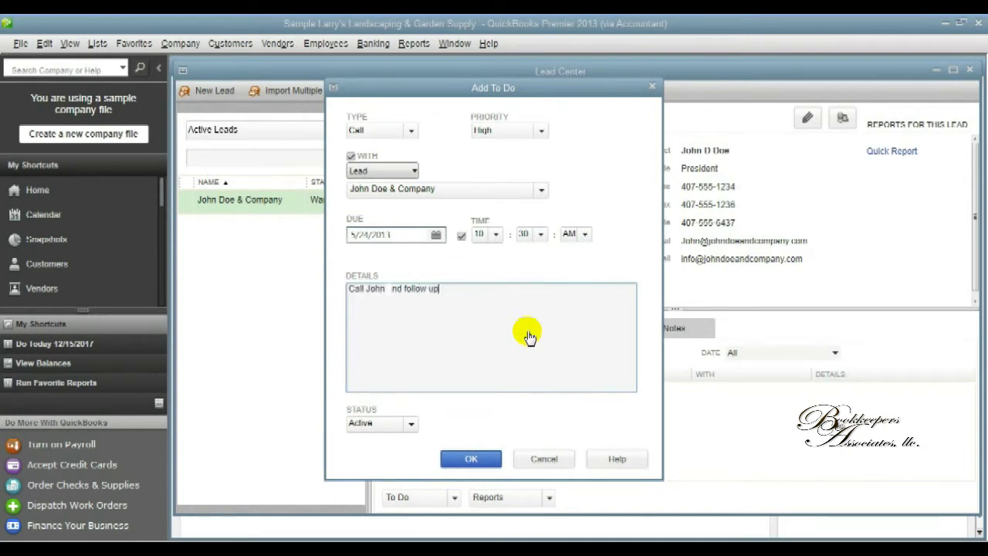
pyautogui.write(' with him regarding assistance')
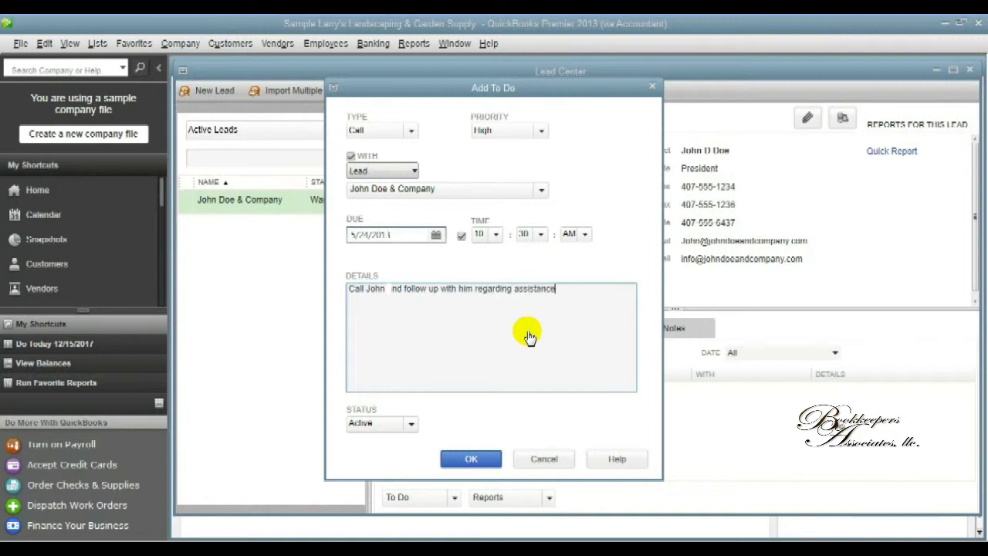
pyautogui.write(' with his accountin')
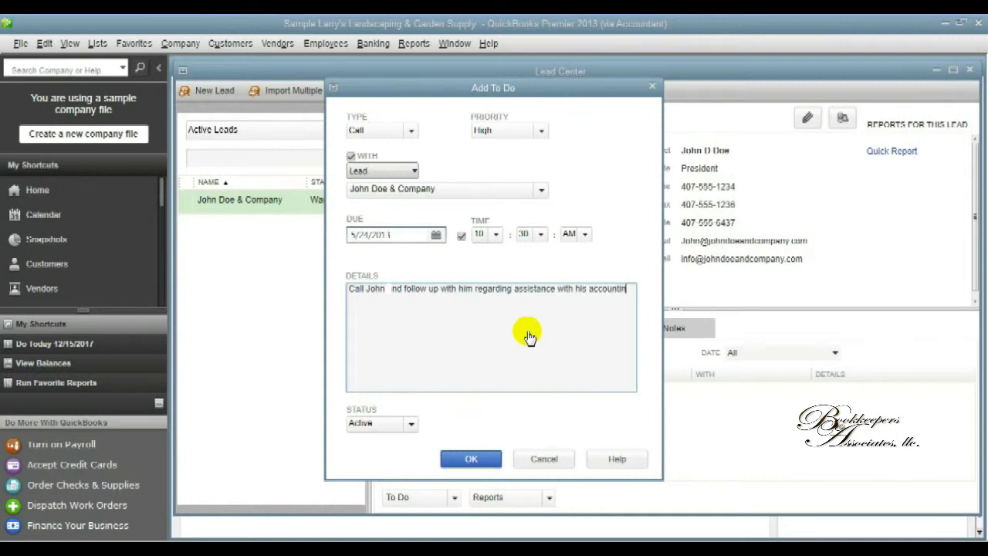
pyautogui.write('g')
pyautogui.write('Find out')
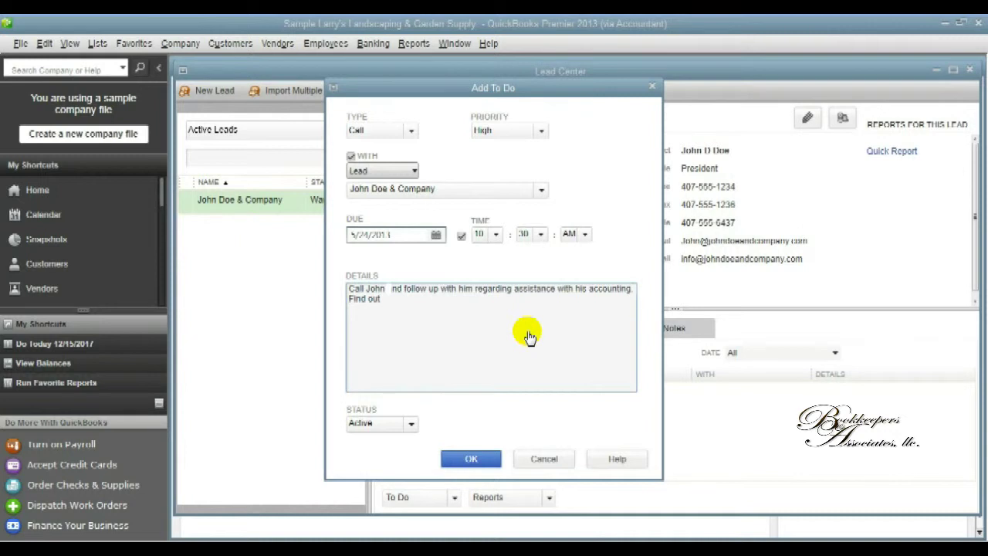
pyautogui.write(' what he needs exactly')
pyautogui.click(474, 458)
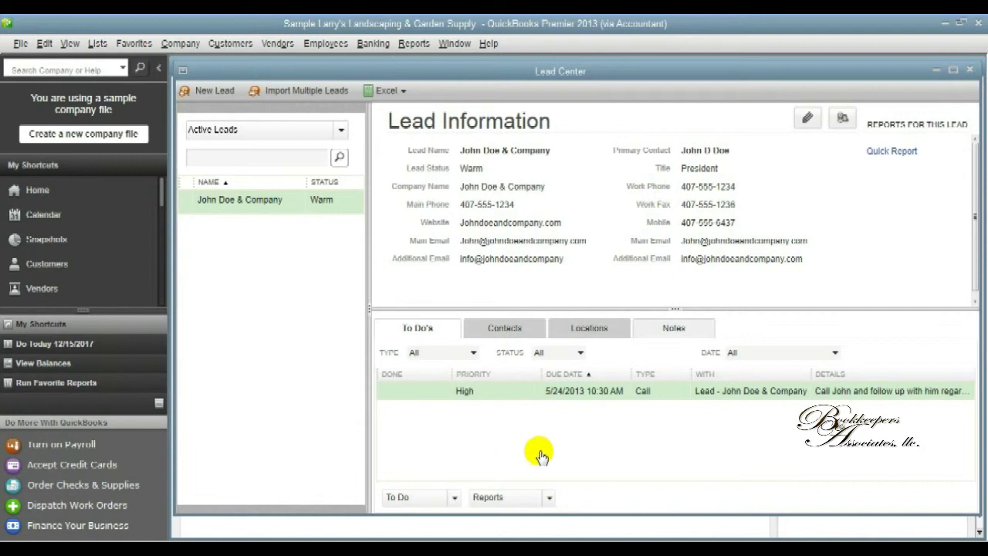
# Add a note that a consultation on accounting needs was requested and a meeting should be scheduled.
pyautogui.click(671, 330)
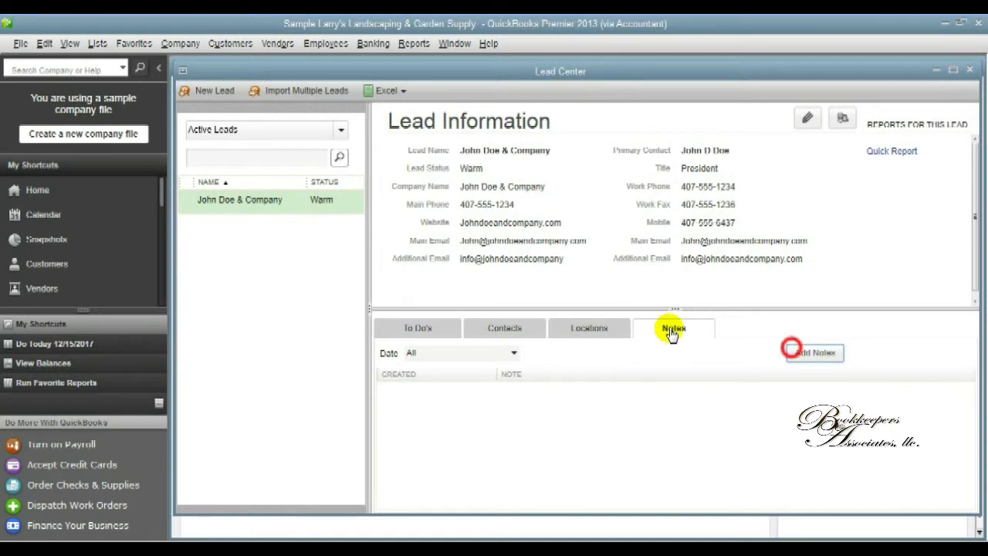
pyautogui.click(794, 352)
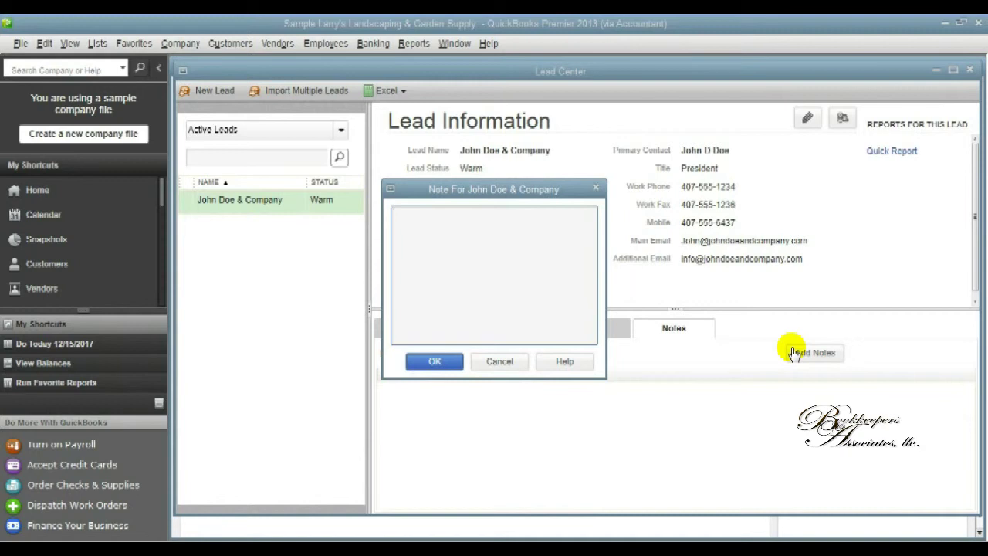
pyautogui.write('John requested a consultatio')
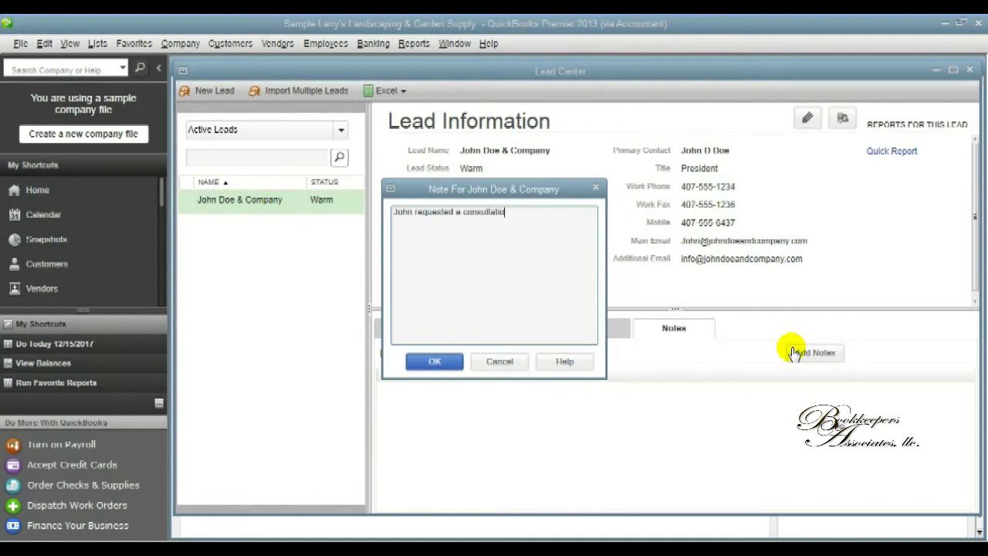
pyautogui.write('n to go ove')
pyautogui.write('r his acco')
pyautogui.write('unting needs')
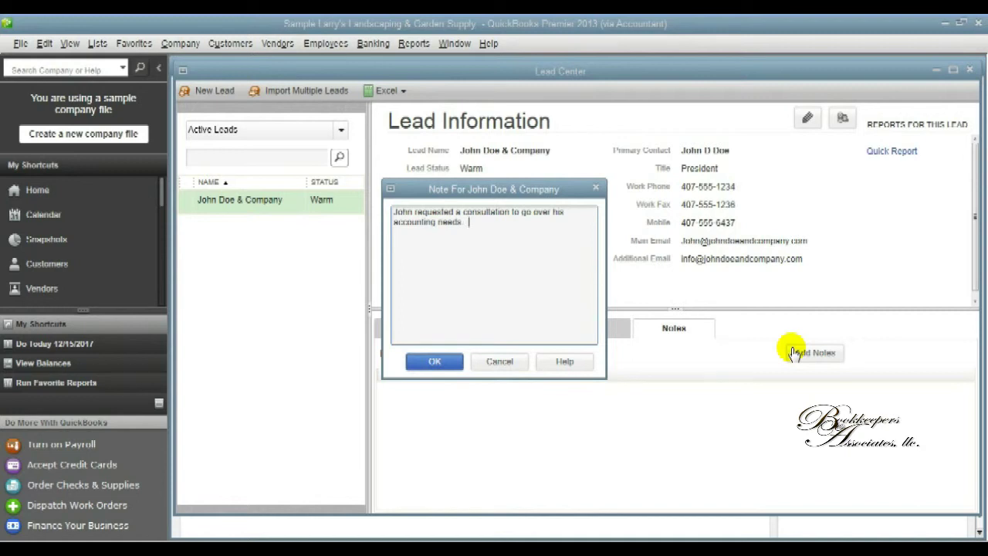
pyautogui.write('.  Schedule a time to meet')
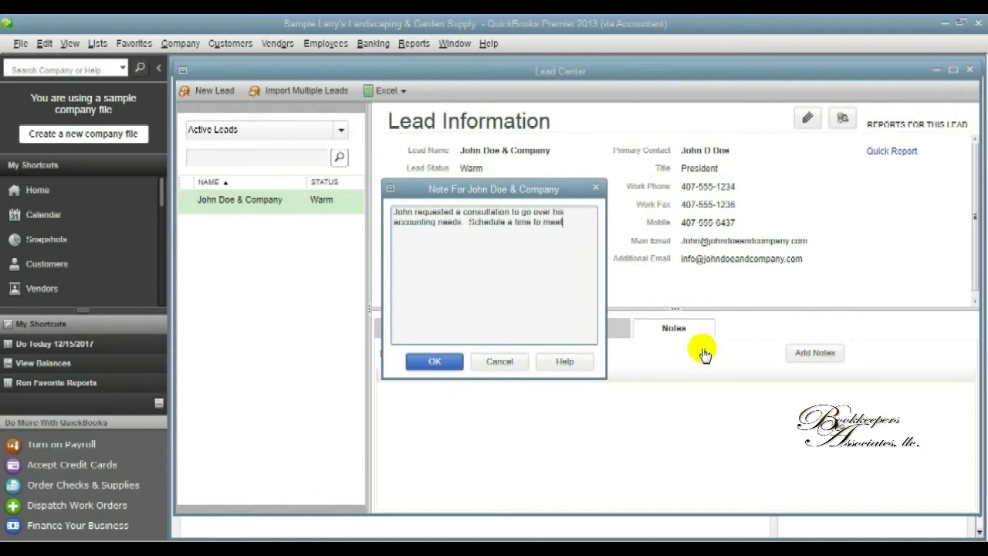
pyautogui.write('.')
pyautogui.click(437, 361)
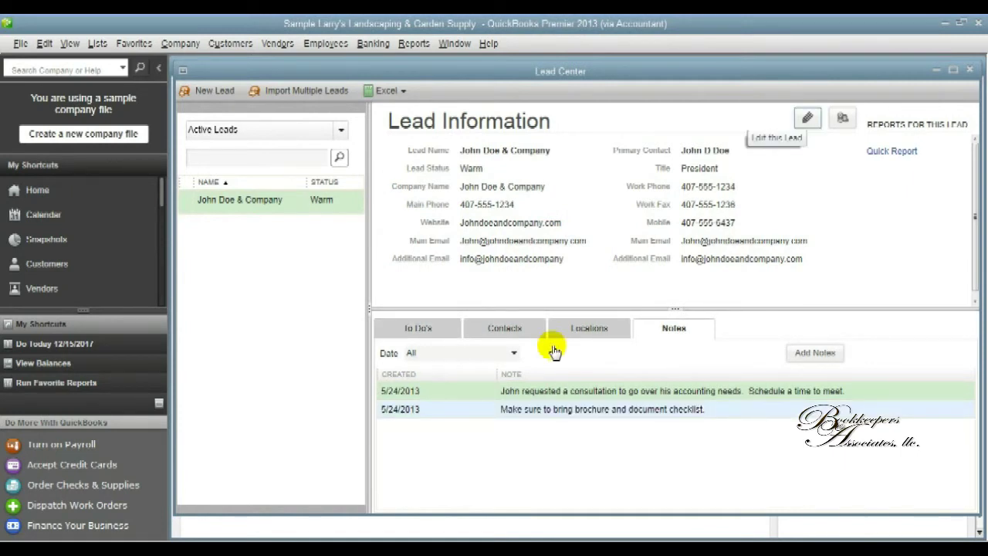
# Change the lead's status to Hot and save it.
pyautogui.click(808, 118)
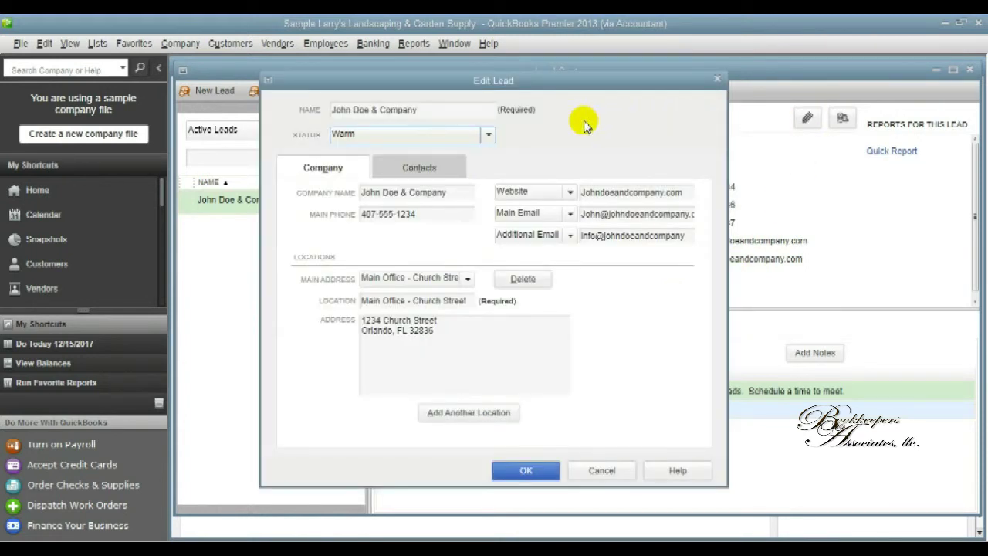
pyautogui.click(488, 135)
pyautogui.click(452, 154)
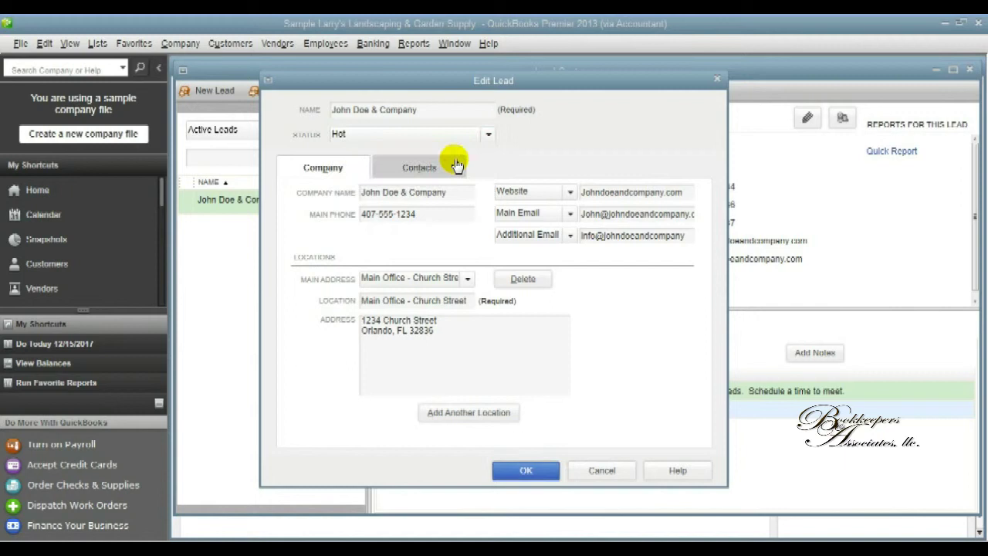
pyautogui.click(526, 470)
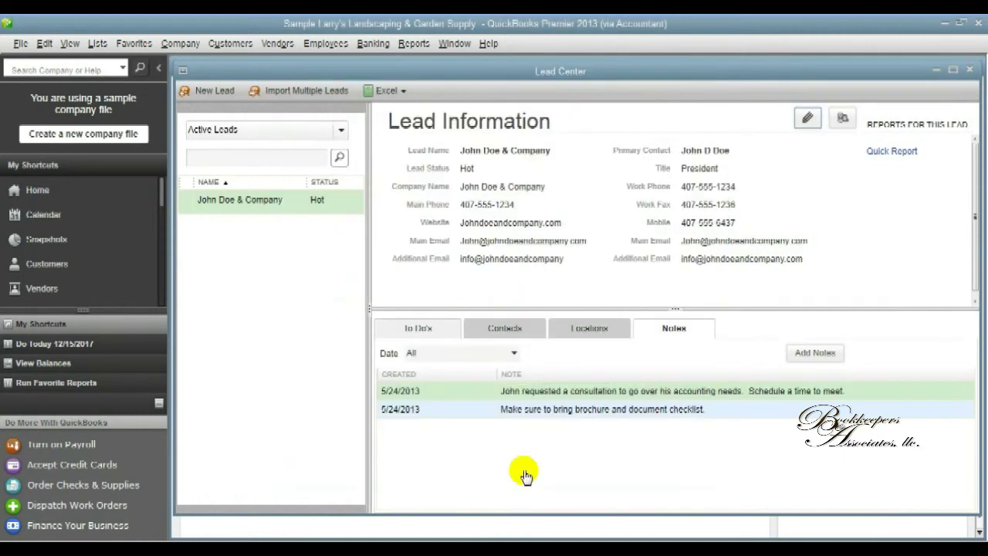
# Mark the 5/24 call To Do as Done.
pyautogui.click(421, 328)
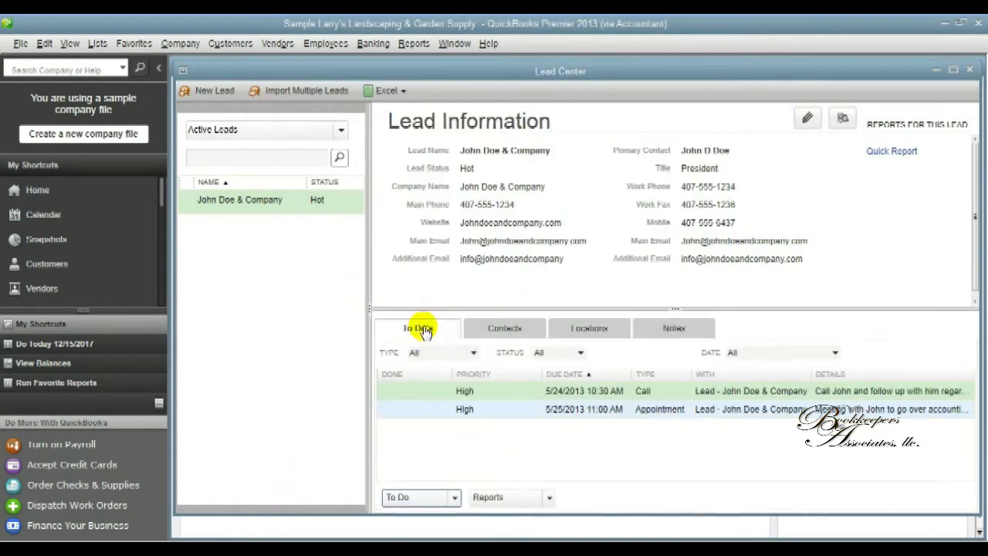
pyautogui.click(454, 496)
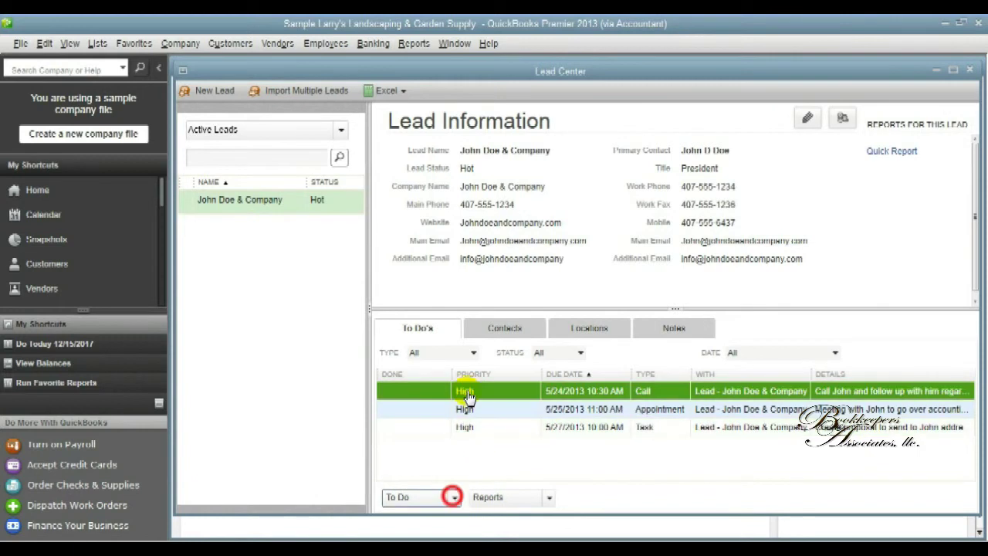
pyautogui.click(427, 461)
pyautogui.click(411, 423)
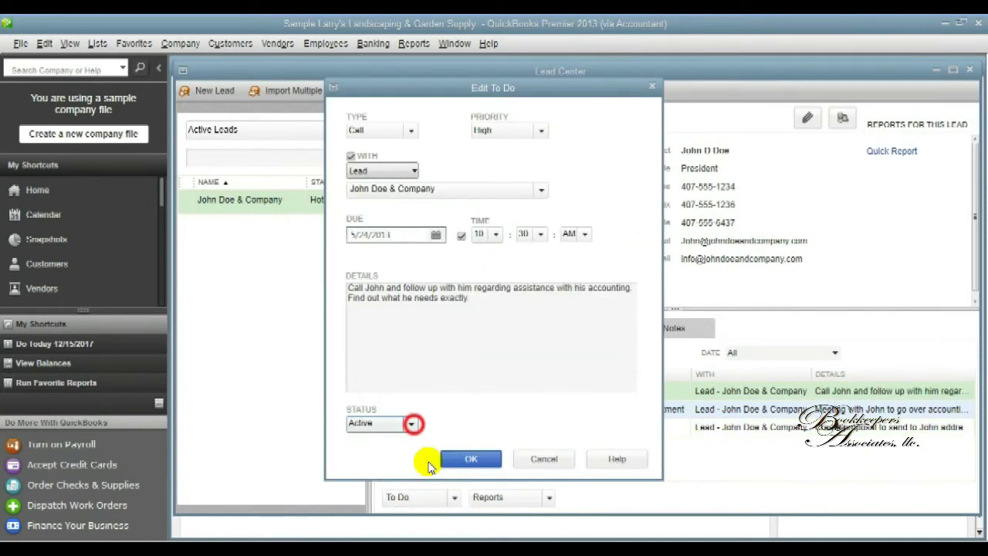
pyautogui.click(392, 466)
pyautogui.click(409, 424)
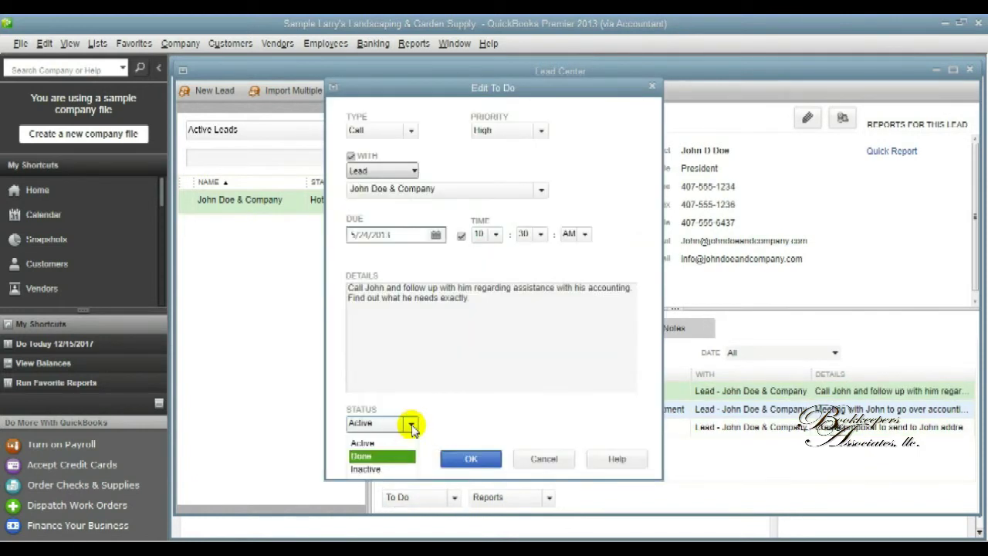
pyautogui.click(381, 456)
pyautogui.click(457, 461)
# Mark the 5/25 appointment To Do as Done.
pyautogui.click(443, 410)
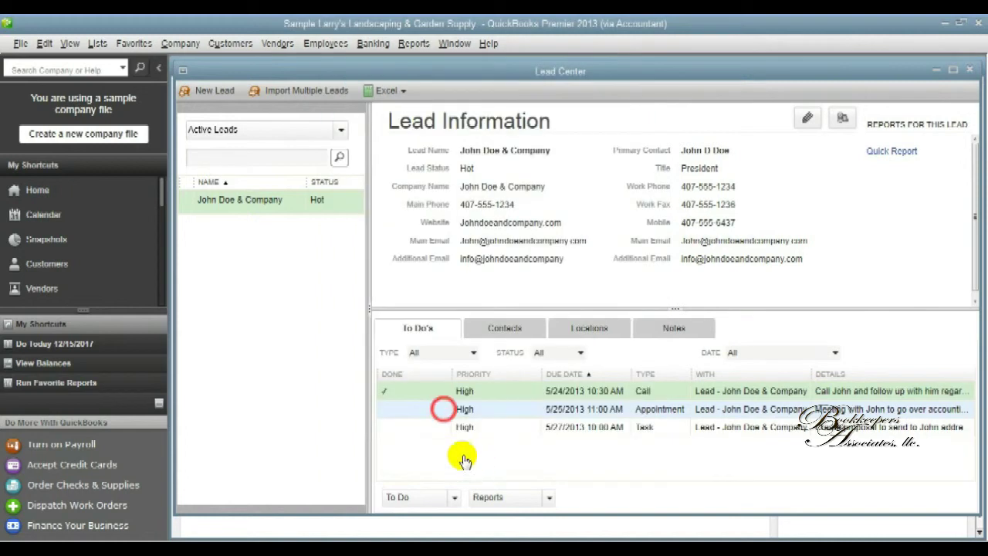
pyautogui.click(454, 497)
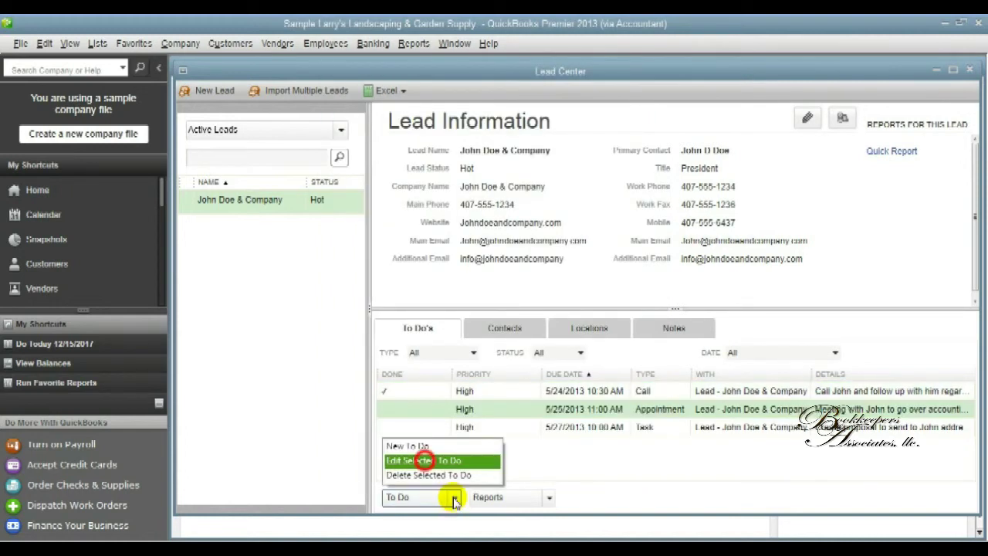
pyautogui.click(427, 463)
pyautogui.click(412, 424)
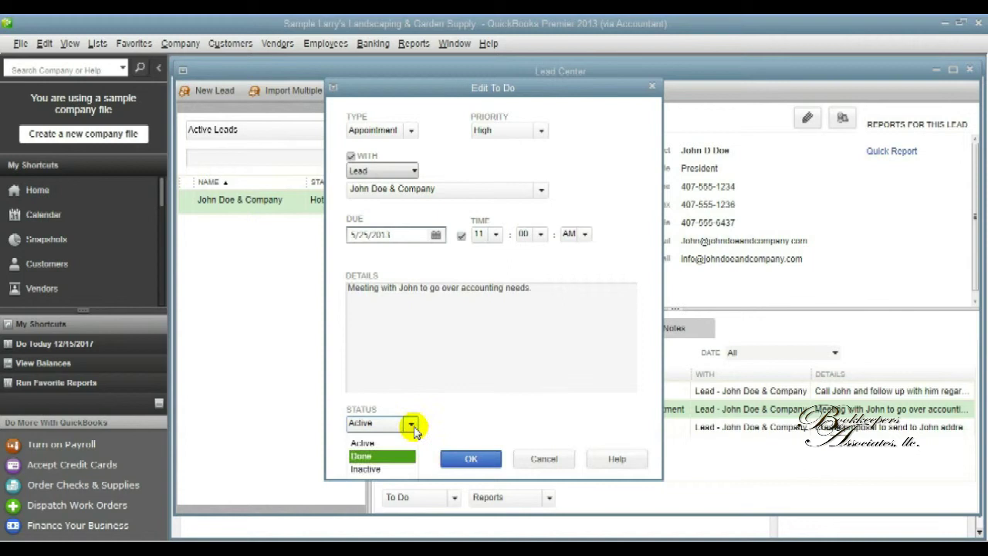
pyautogui.click(384, 457)
pyautogui.click(469, 458)
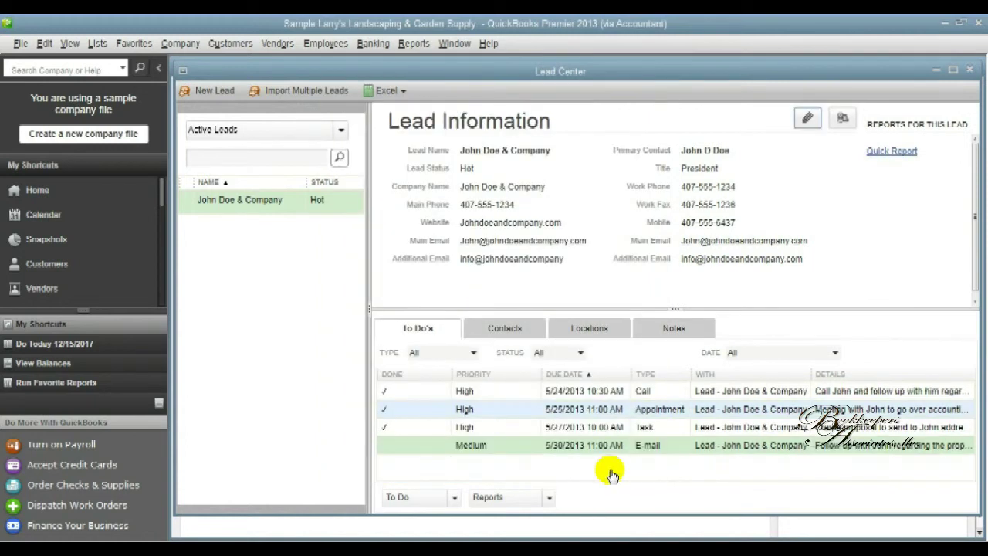
# Review John Doe & Company's Lead Quick Report, then close it.
pyautogui.click(884, 151)
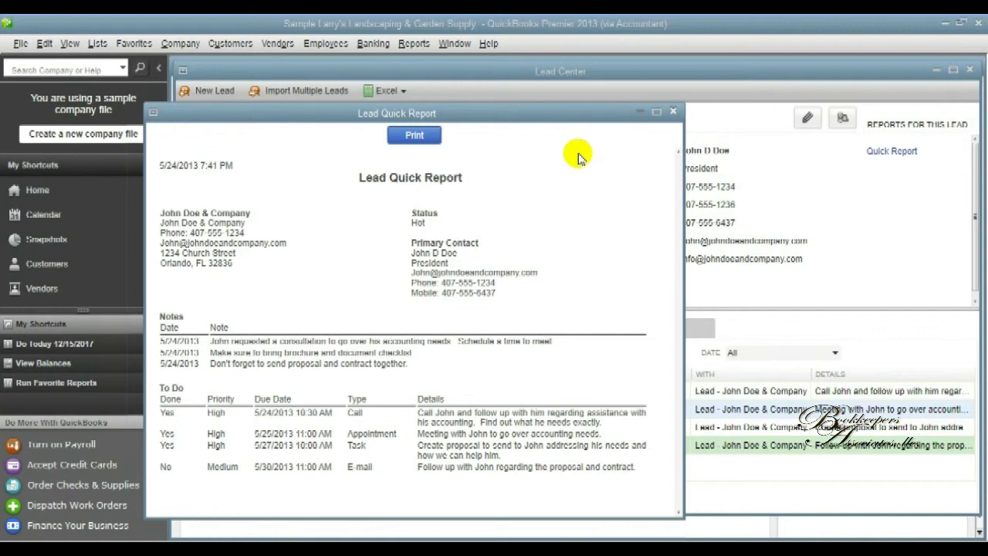
pyautogui.click(673, 113)
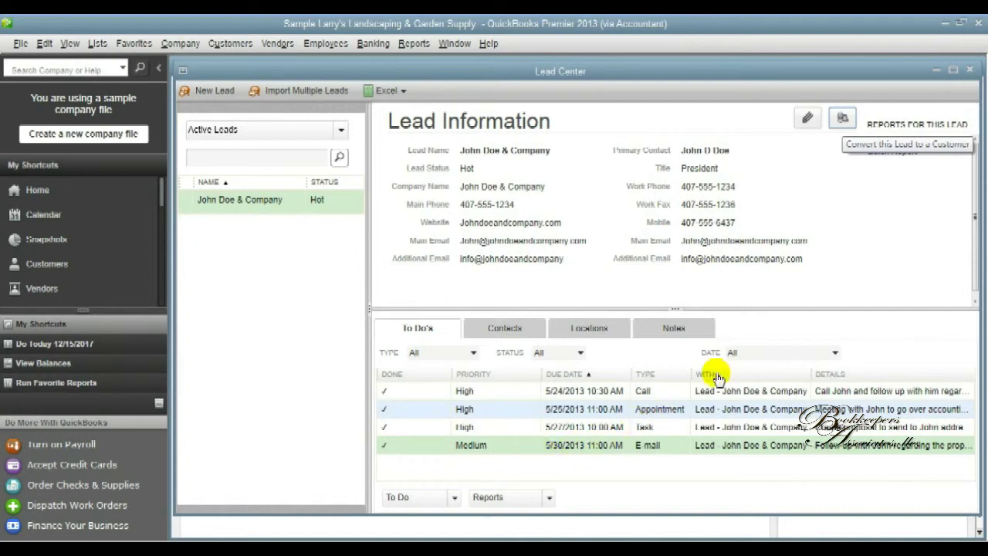
# Convert John Doe & Company from a lead to a customer, confirming with Yes.
pyautogui.click(842, 119)
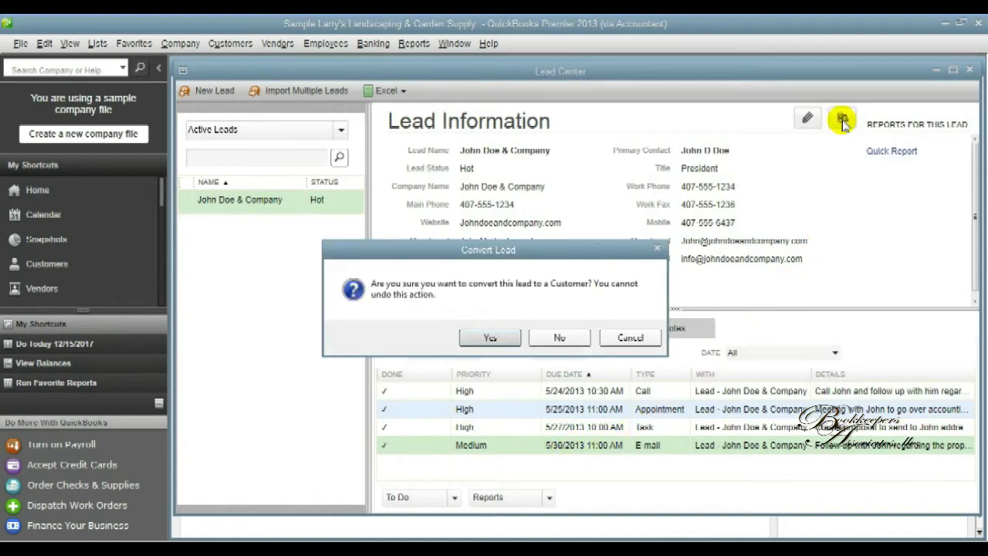
pyautogui.click(490, 337)
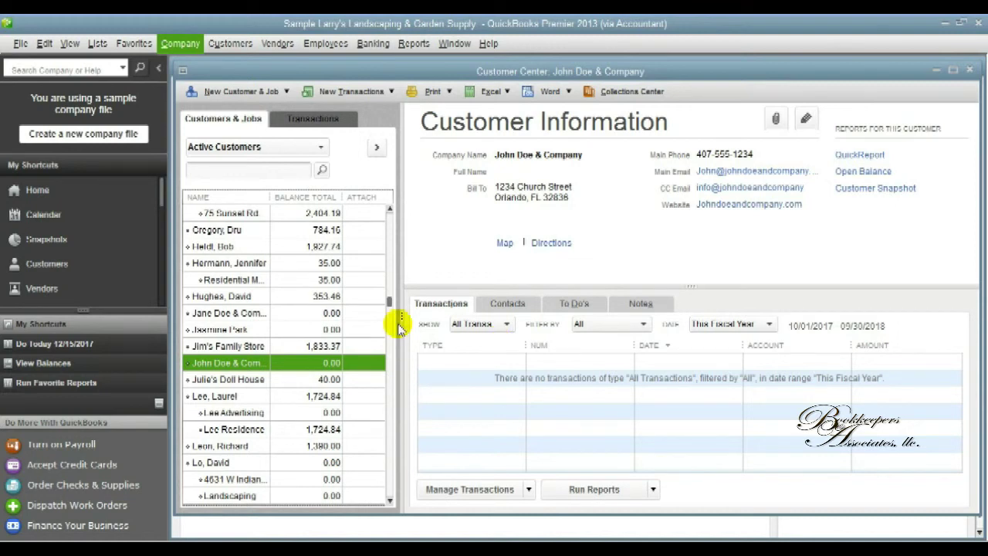
pyautogui.click(192, 44)
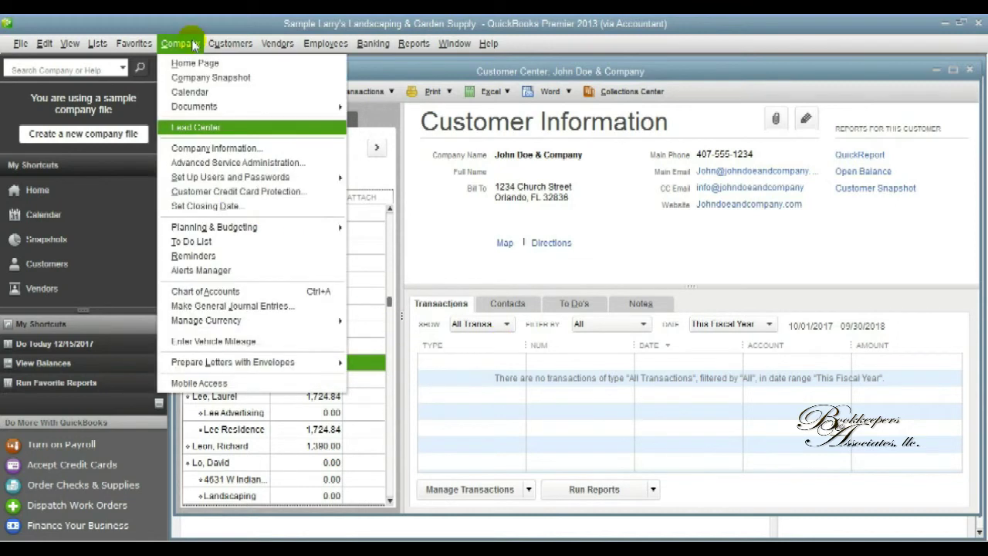
# Reopen the Lead Center and filter the leads list to All Leads.
pyautogui.click(234, 128)
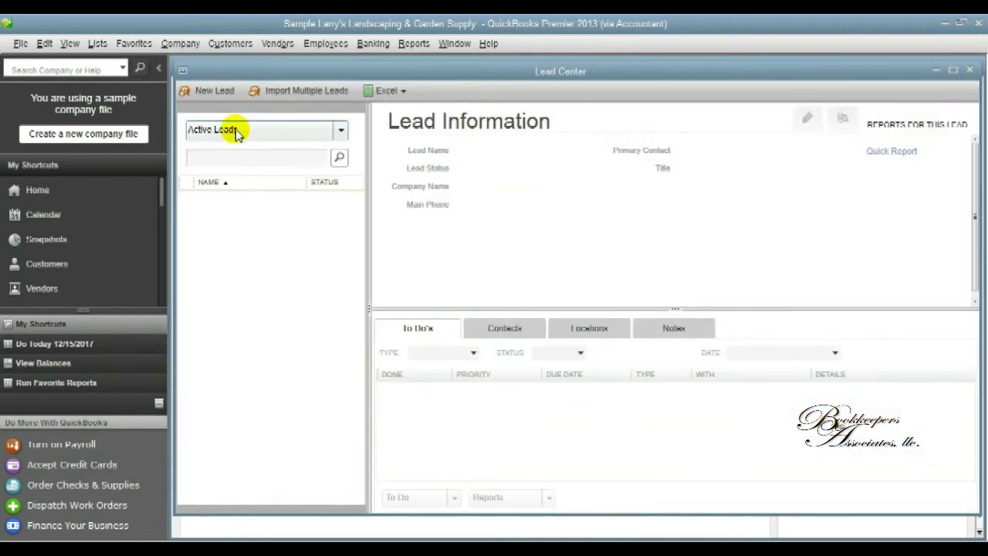
pyautogui.click(340, 133)
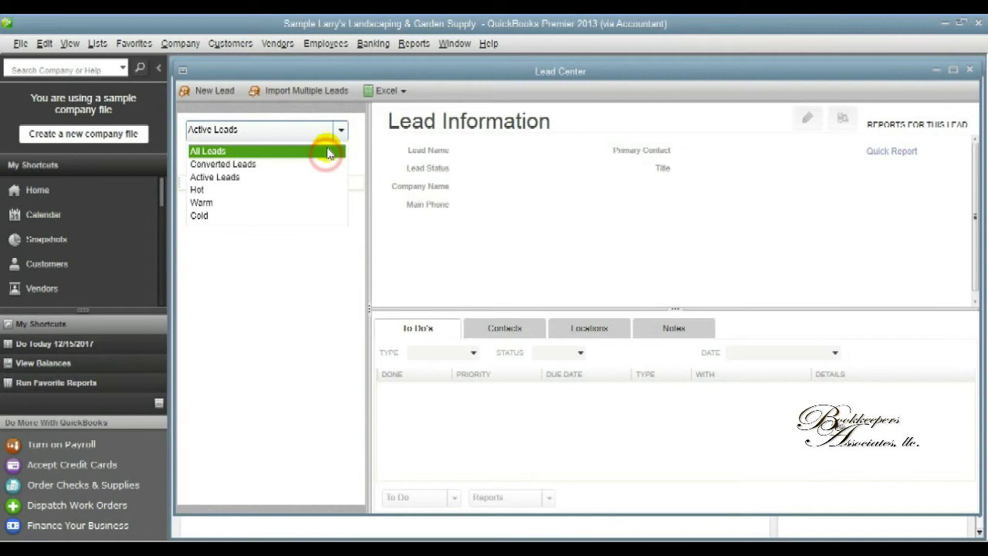
pyautogui.click(326, 153)
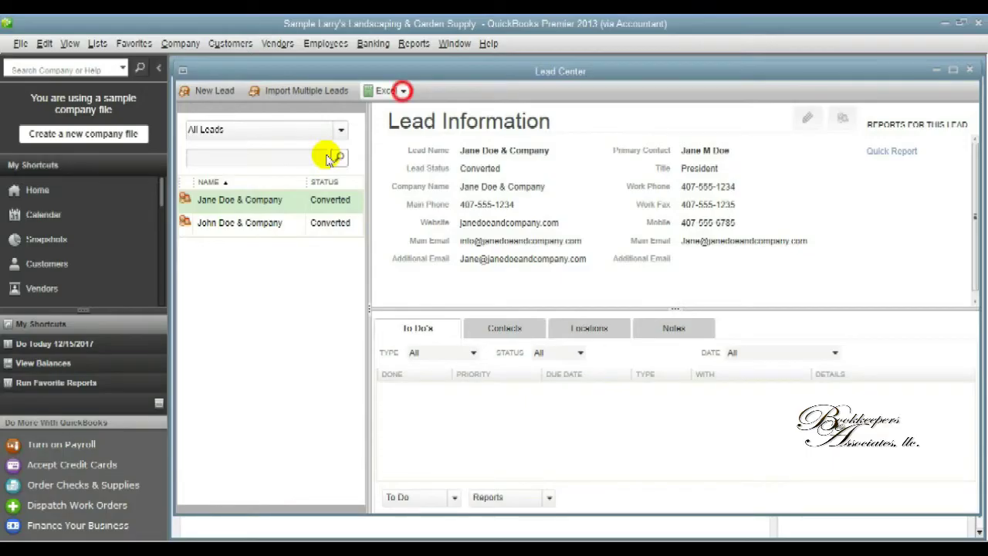
# Bring up the Lead Center's Excel export options.
pyautogui.click(403, 91)
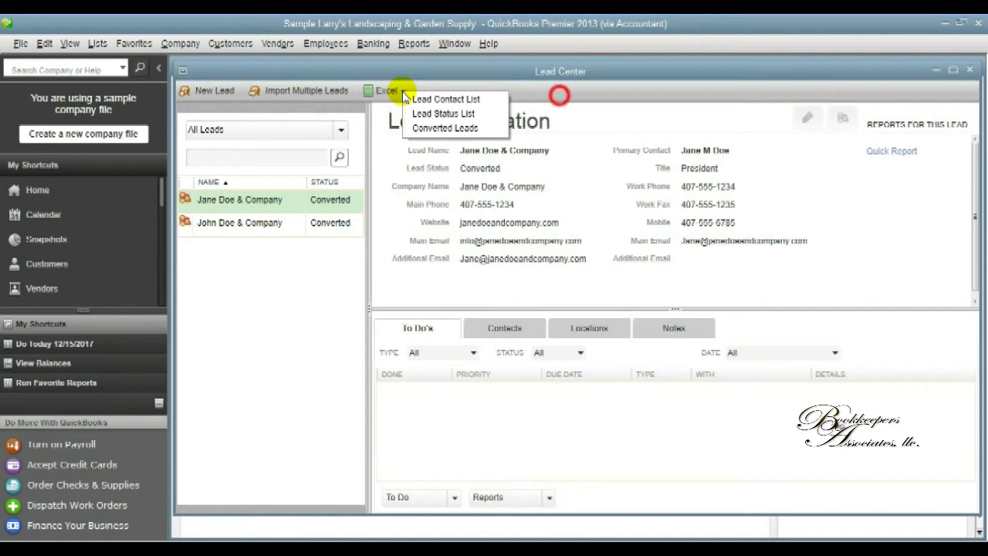
pyautogui.click(559, 97)
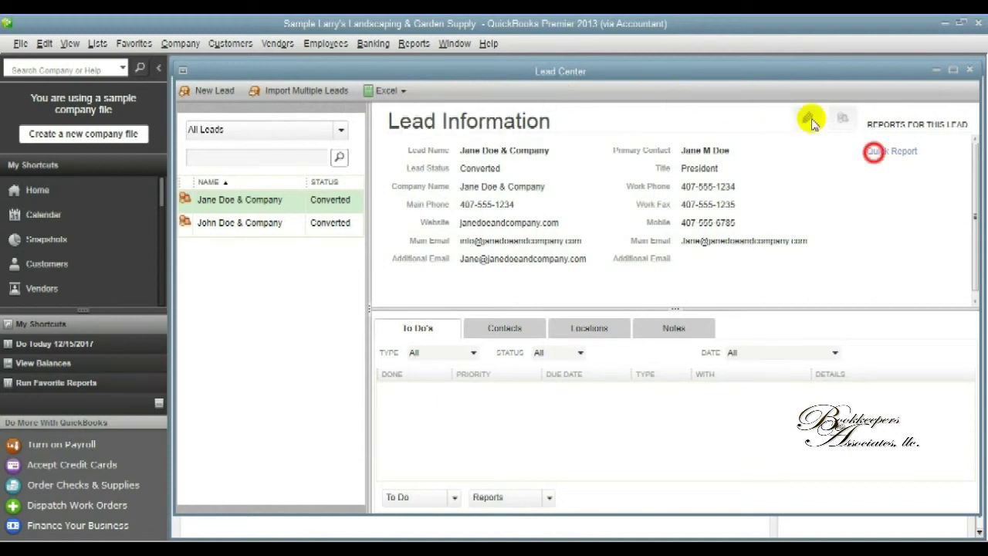
pyautogui.click(403, 91)
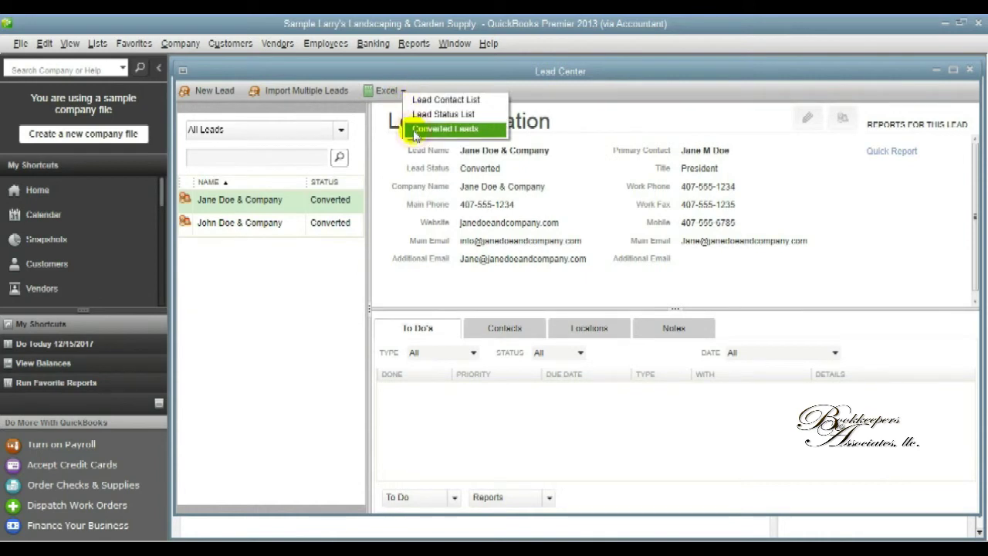
# Export Converted Leads to Excel, inspect the Lead Conversion sheet, and close the workbook.
pyautogui.click(413, 129)
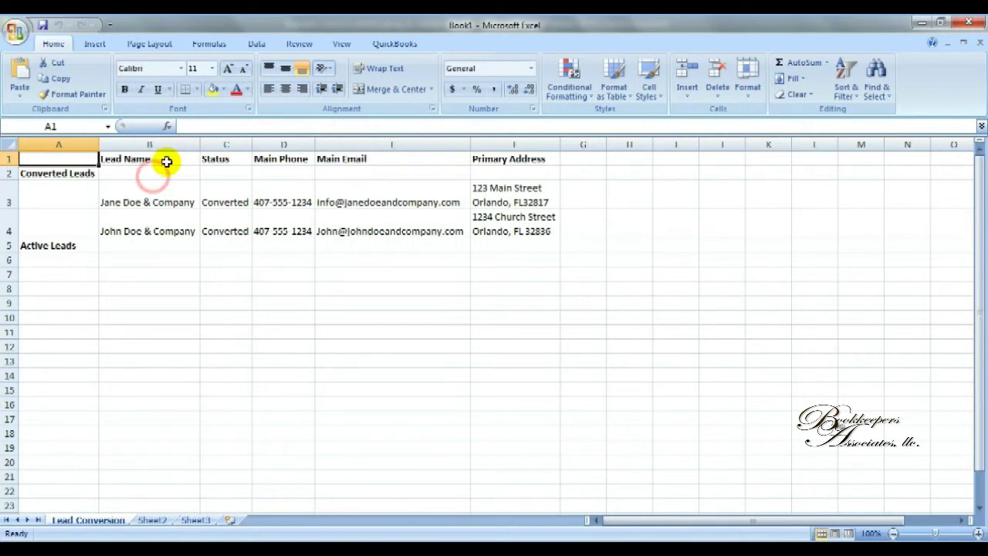
pyautogui.click(153, 175)
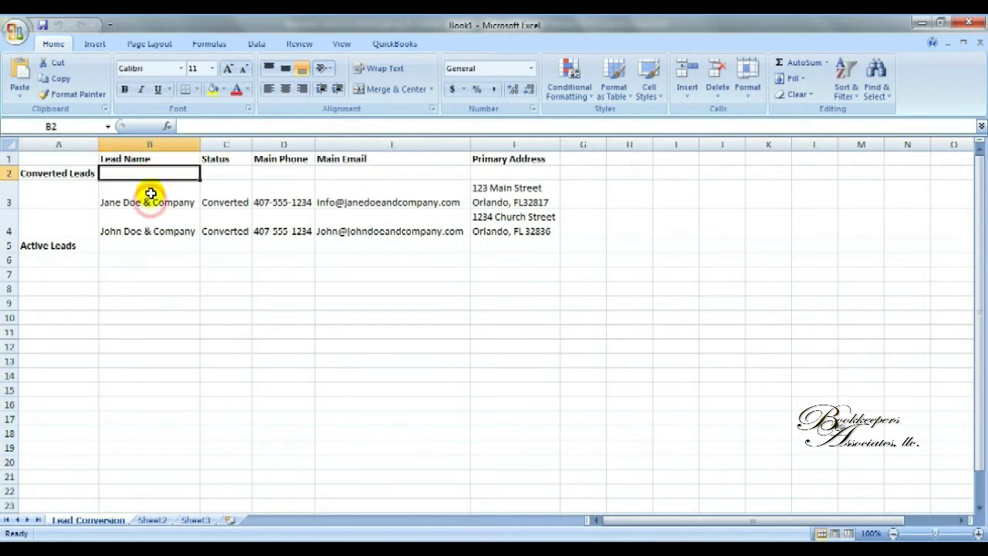
pyautogui.click(151, 230)
pyautogui.press('Left')
pyautogui.press('Up')
pyautogui.press('Up')
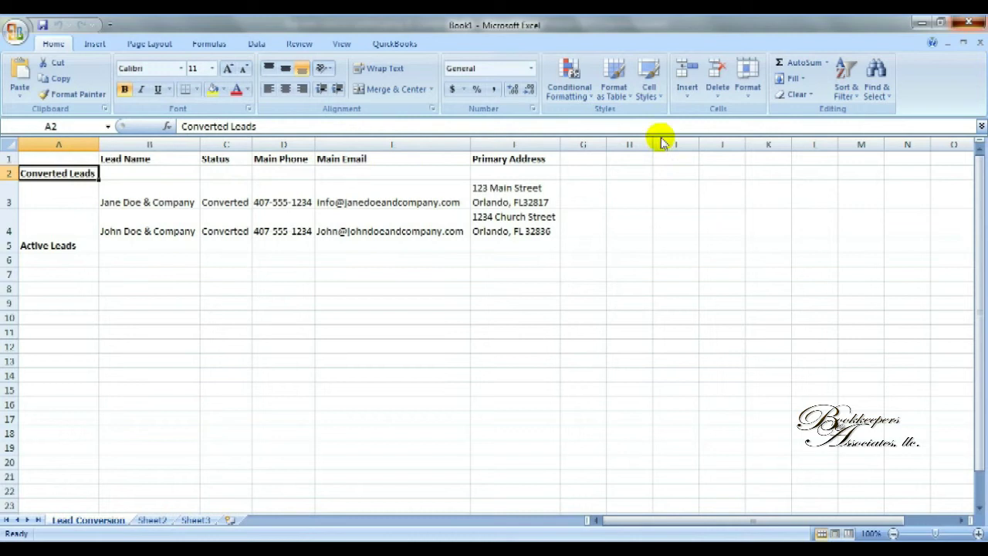
pyautogui.click(969, 23)
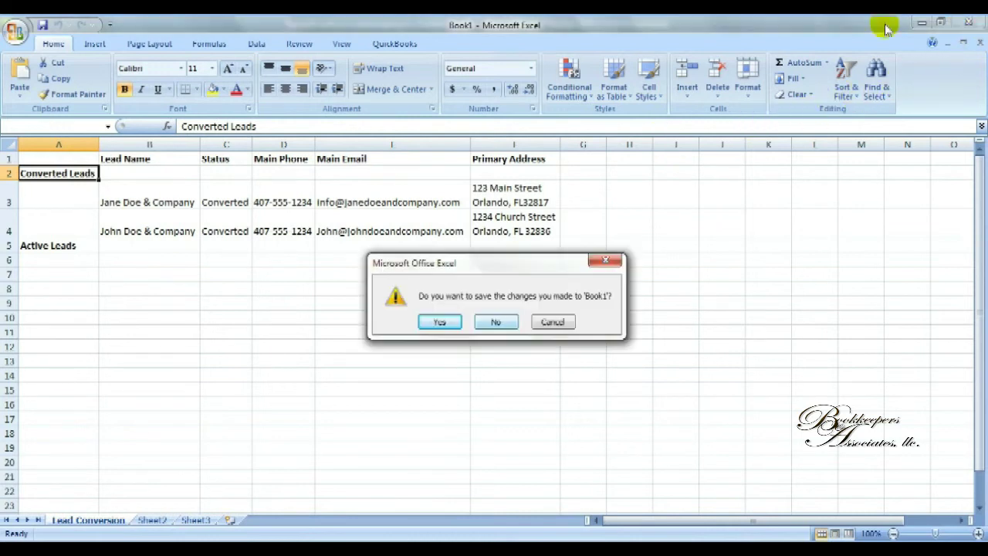
pyautogui.click(498, 322)
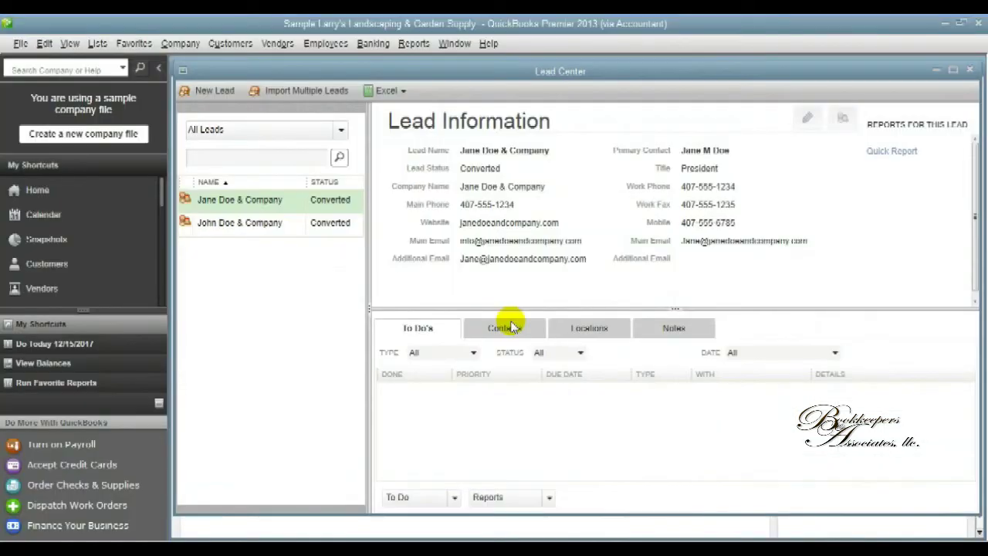